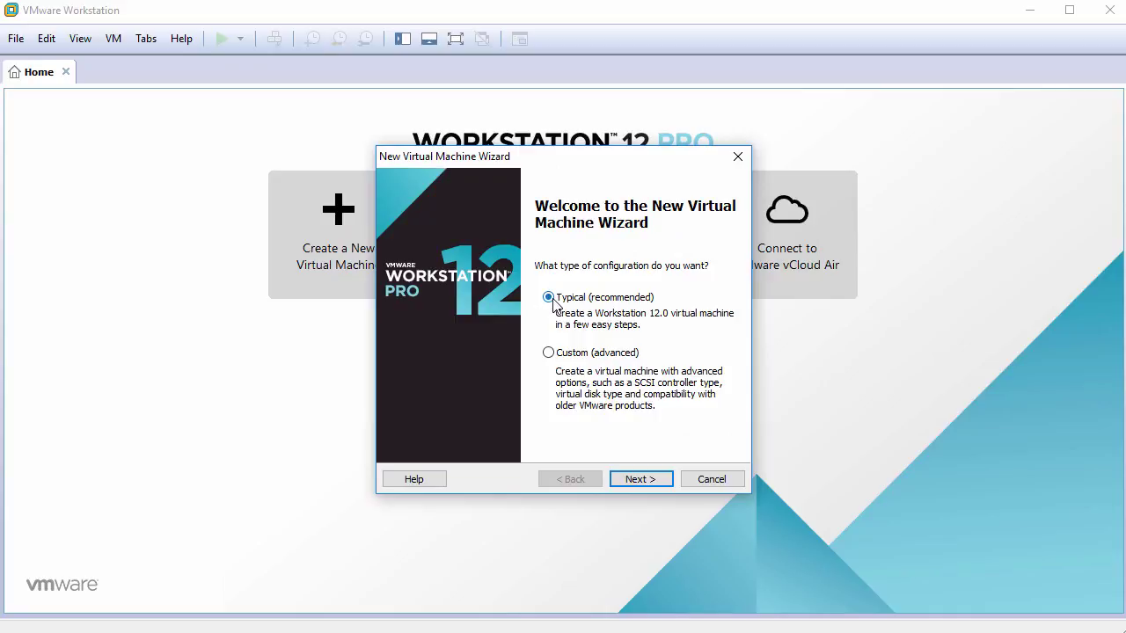
- Choose the Typical configuration for the new virtual machine and opt to install the operating system later
click(638, 478)
click(461, 410)
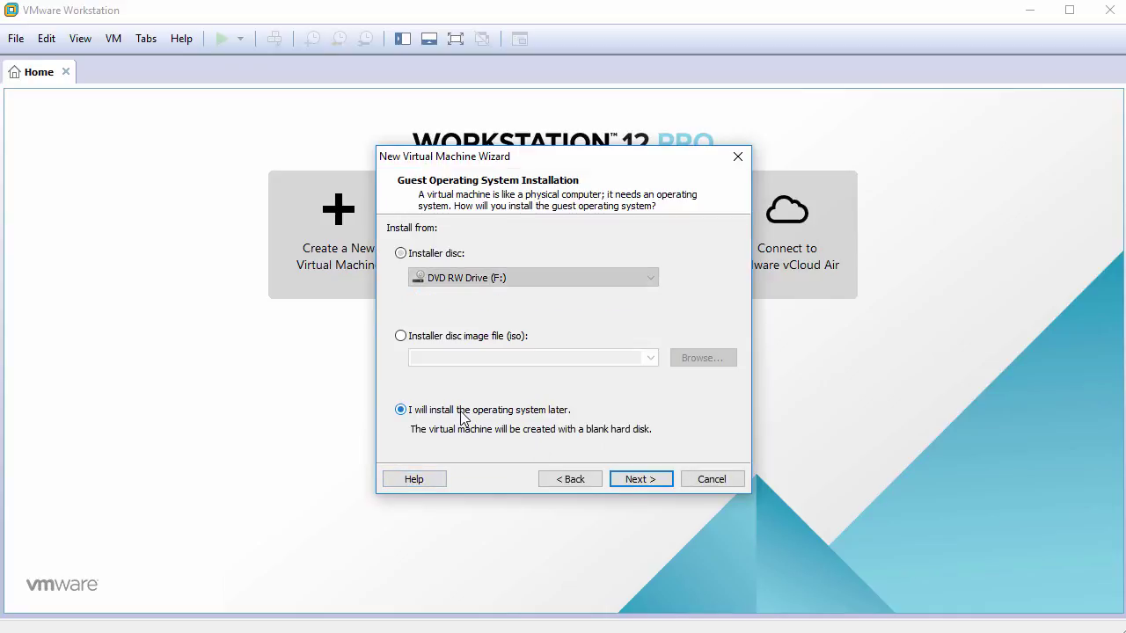
click(630, 483)
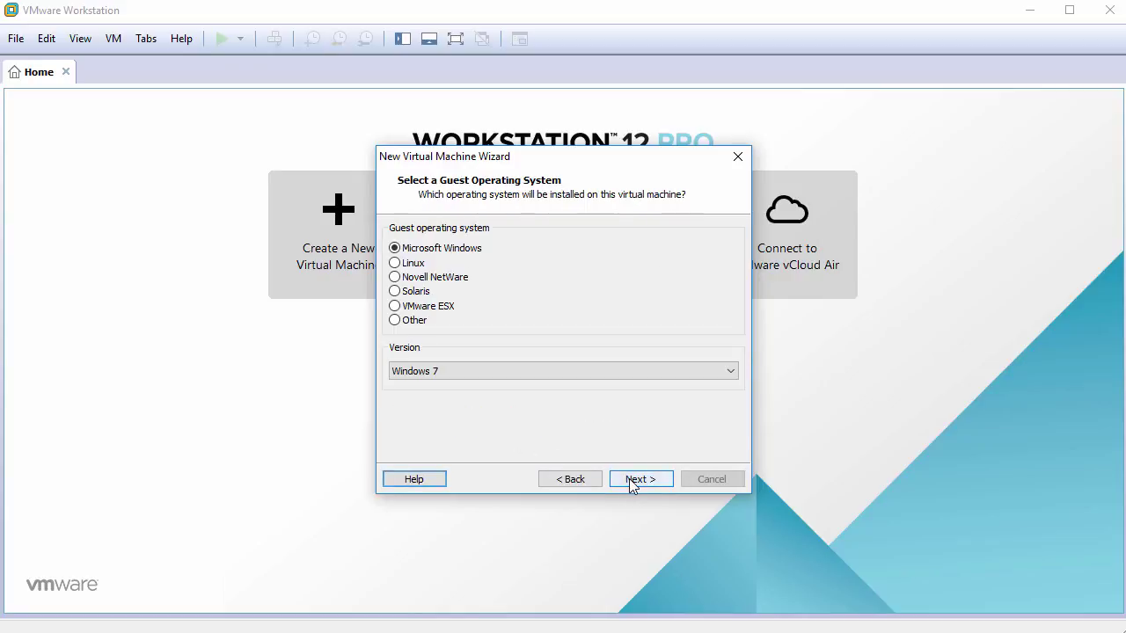
- Set the guest operating system to Linux, version Other Linux 3.x kernel 64-bit
click(401, 264)
click(428, 367)
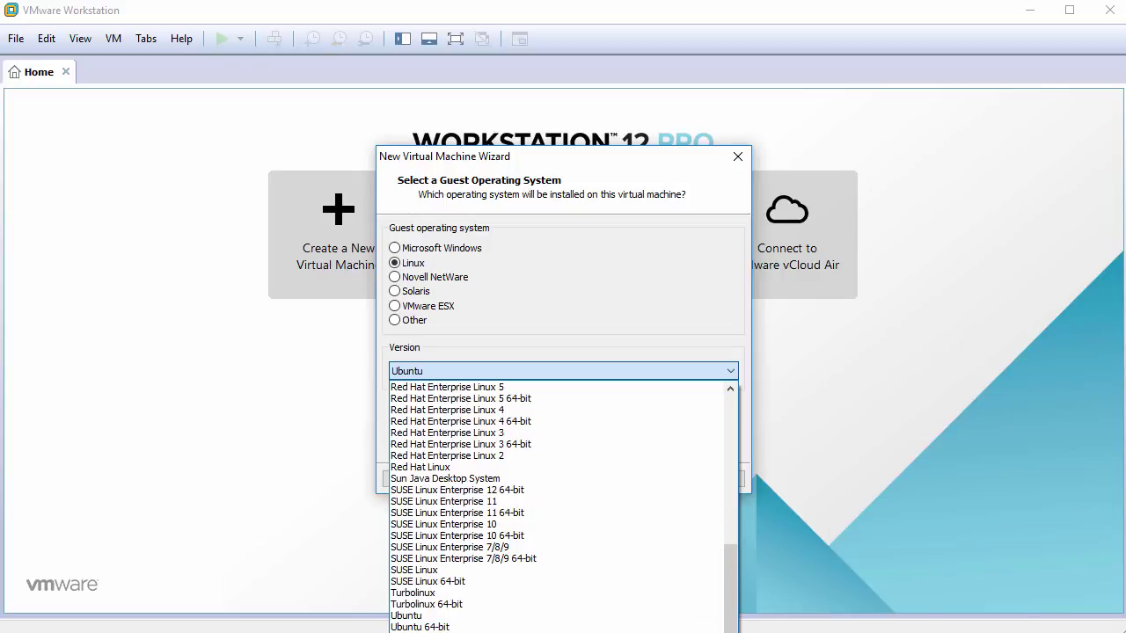
click(458, 630)
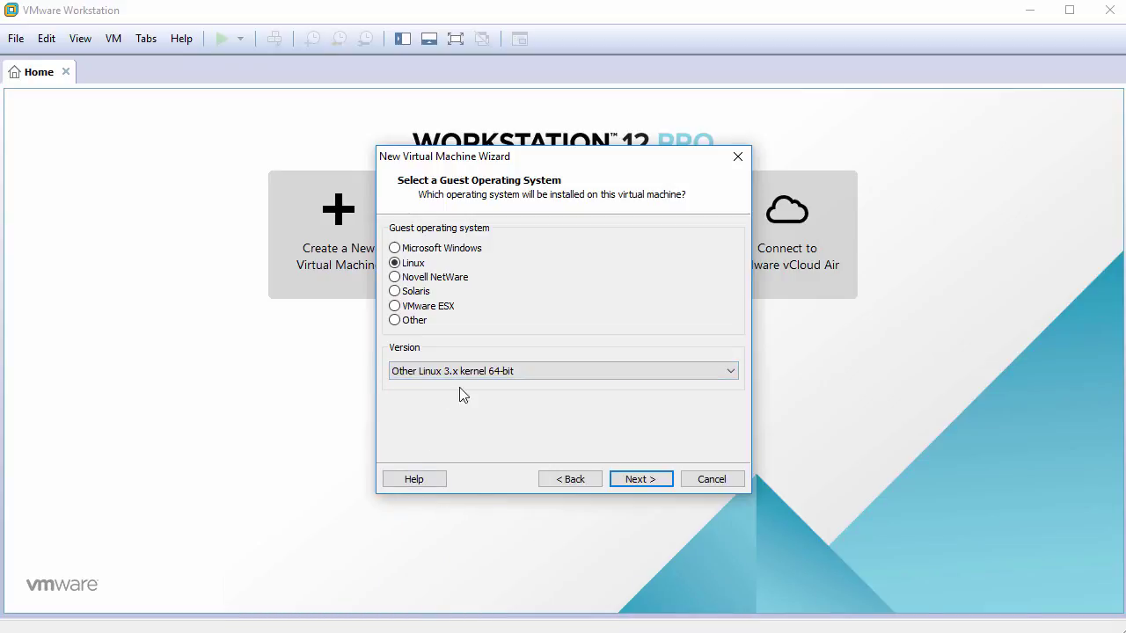
click(628, 481)
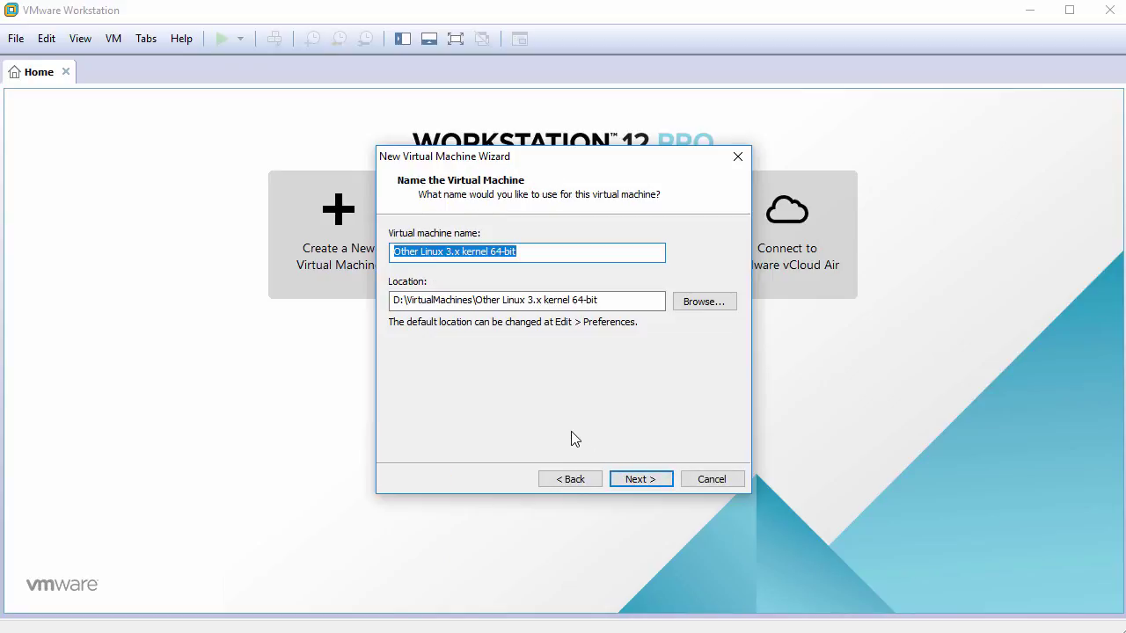
- Name the virtual machine Chakra2017 and set its maximum disk size to 60 GB
text(Chakra2017)
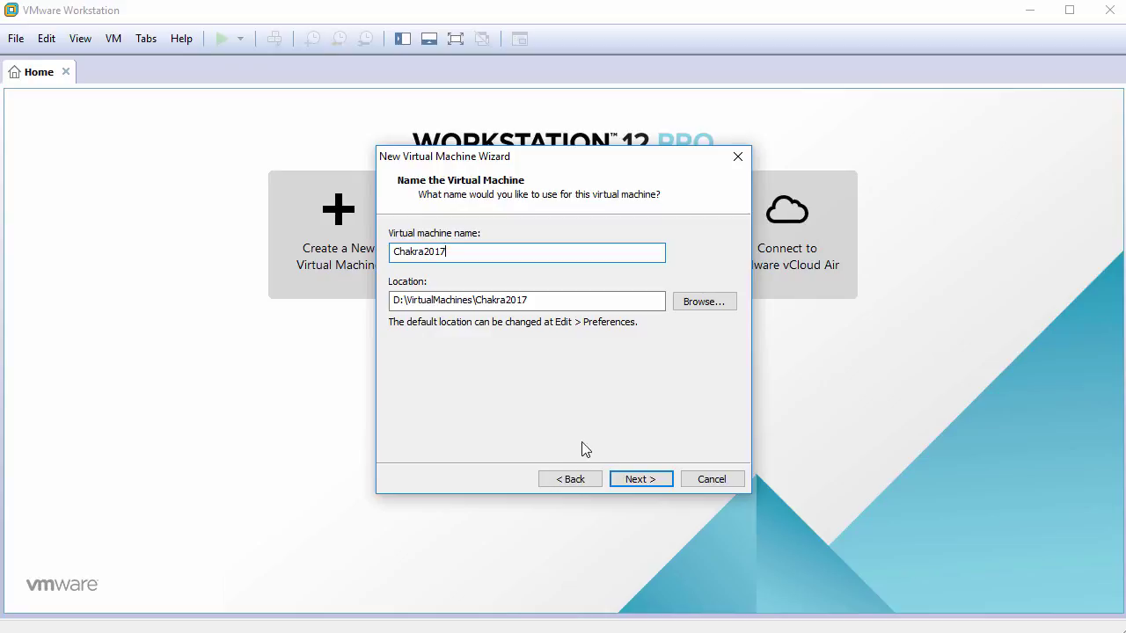
click(639, 483)
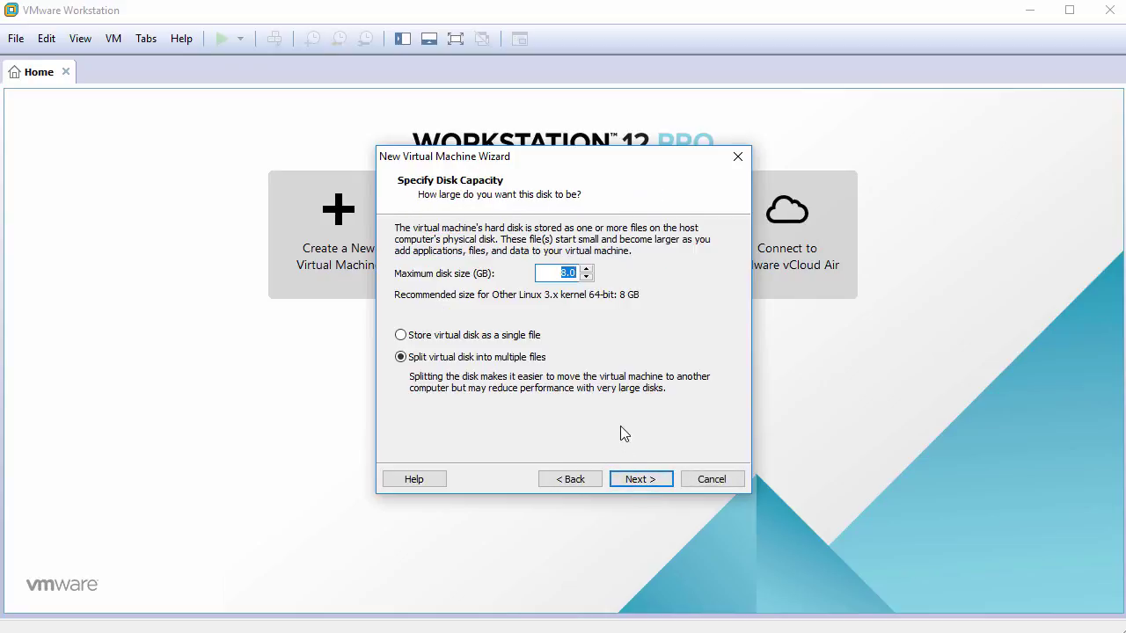
text(60)
click(640, 480)
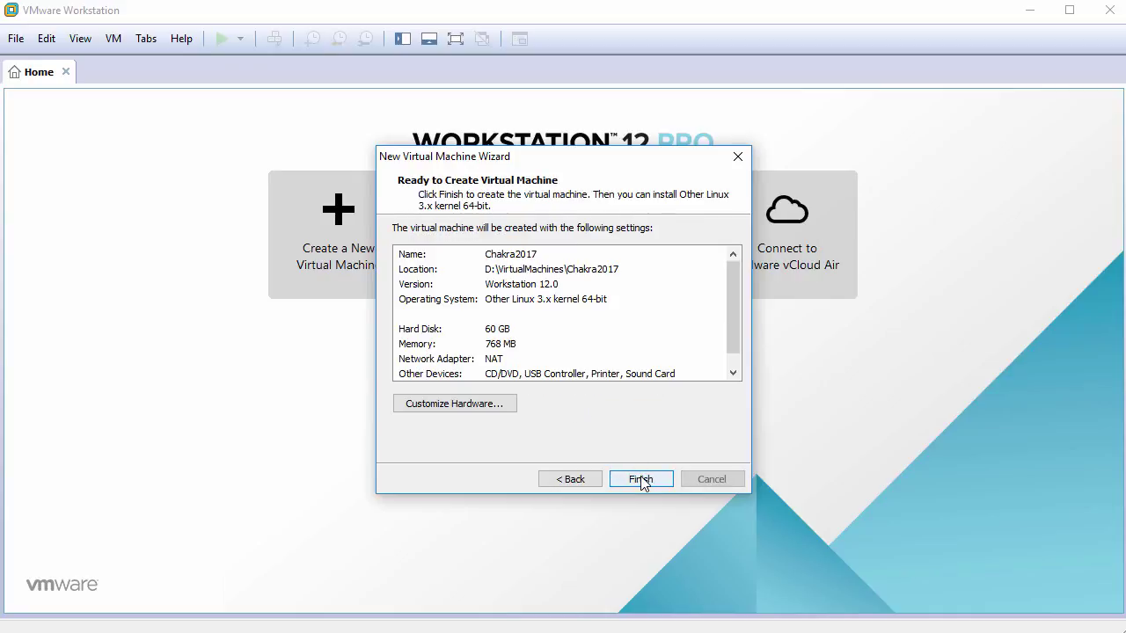
- Customize the virtual machine's hardware to 2048 MB of memory and 2 cores per processor
click(457, 405)
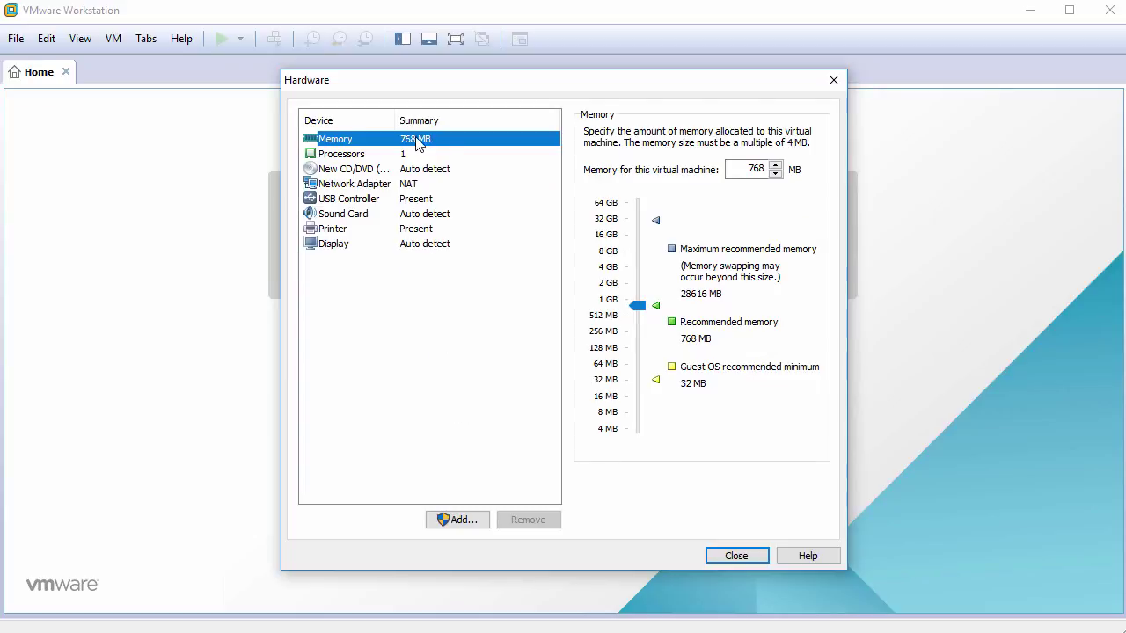
double_click(758, 172)
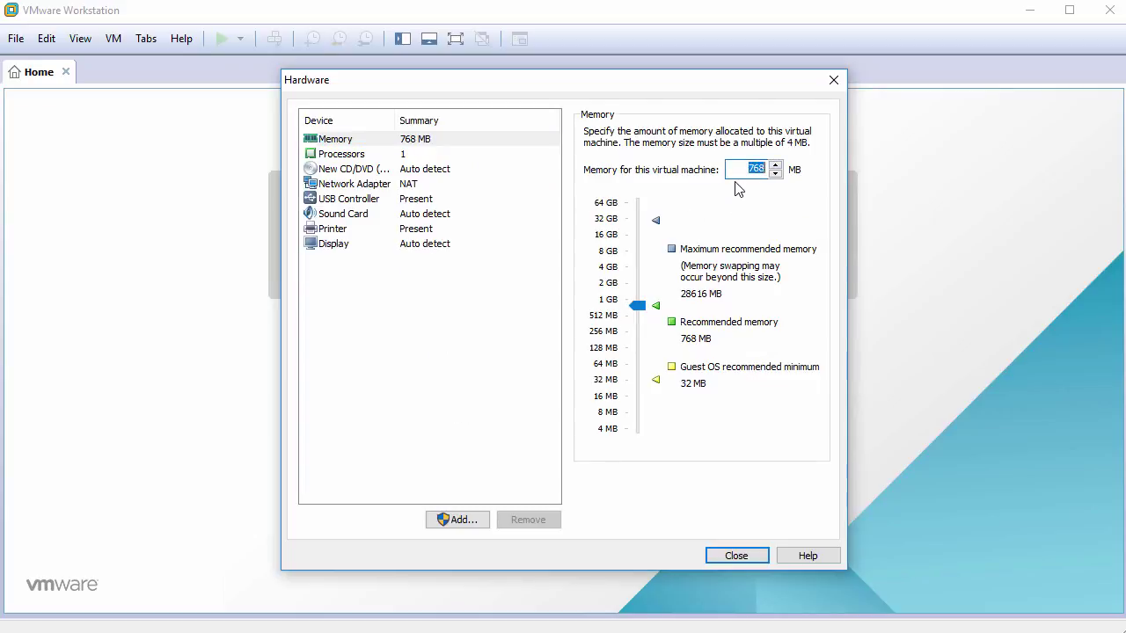
text(2048)
click(359, 154)
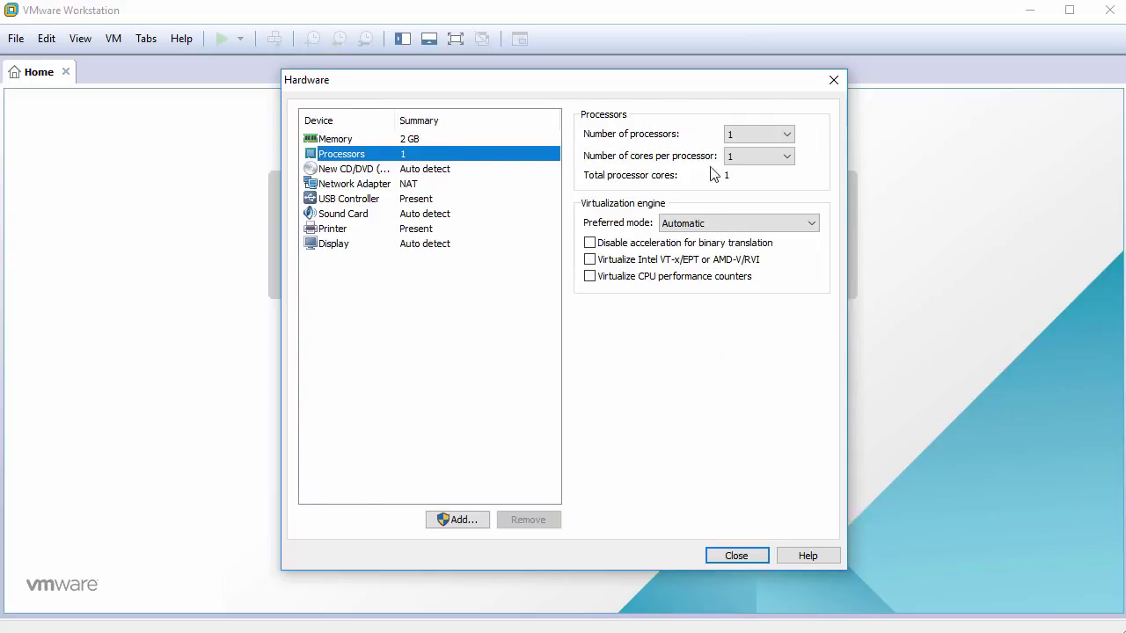
click(749, 158)
click(748, 184)
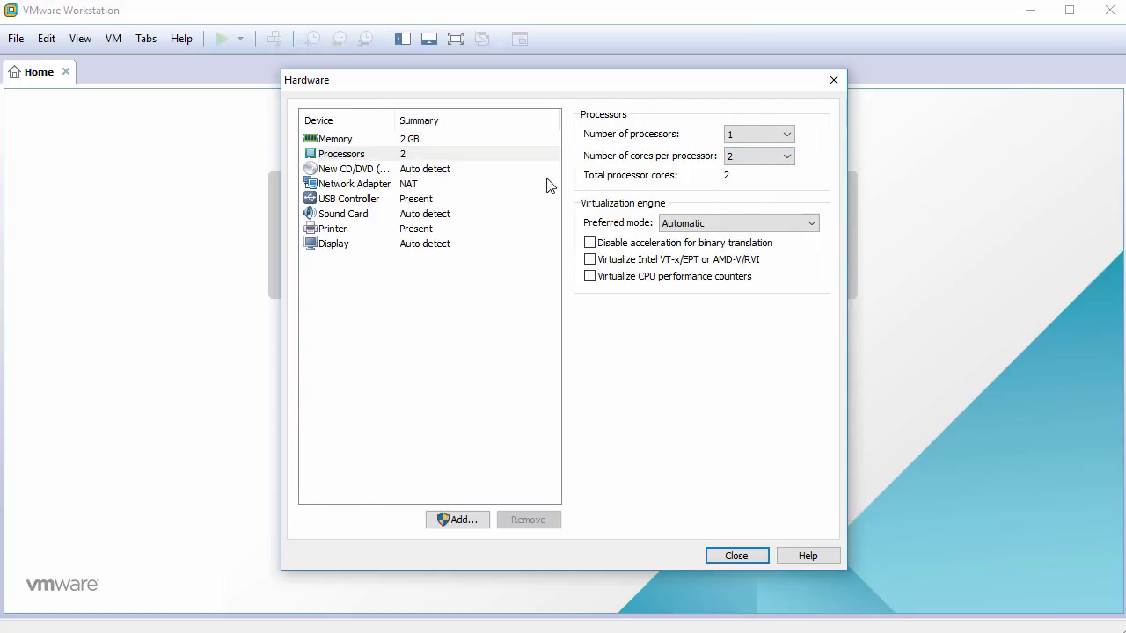
- Set the virtual CD/DVD drive to use the ISO image chakra-2017.03-goedel-x86_64.iso from the Downloads folder
click(395, 170)
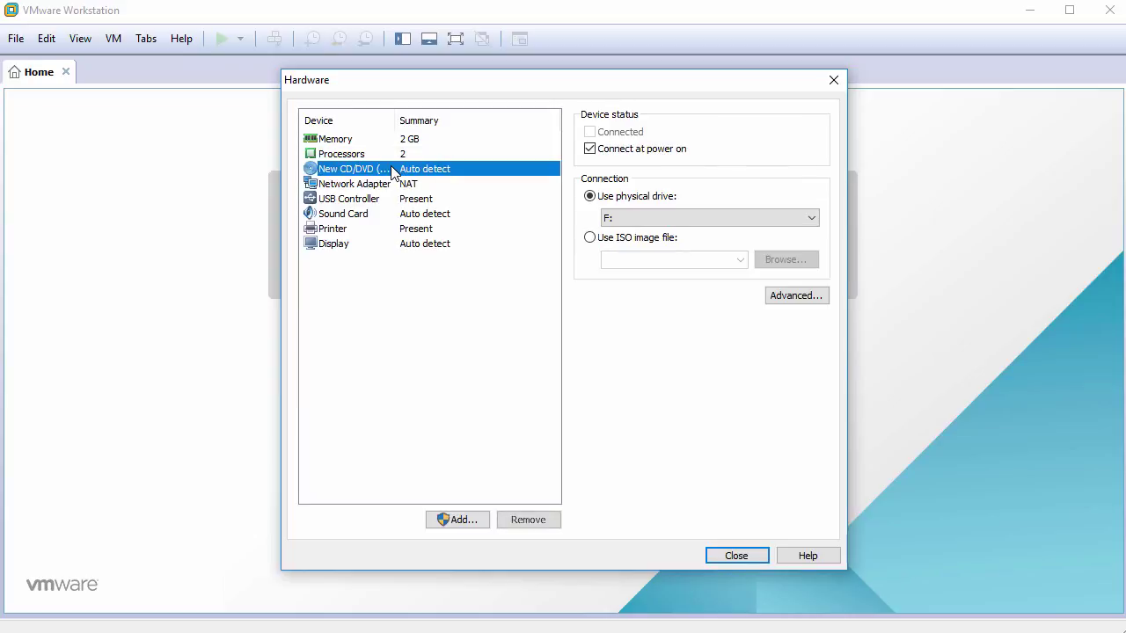
click(590, 238)
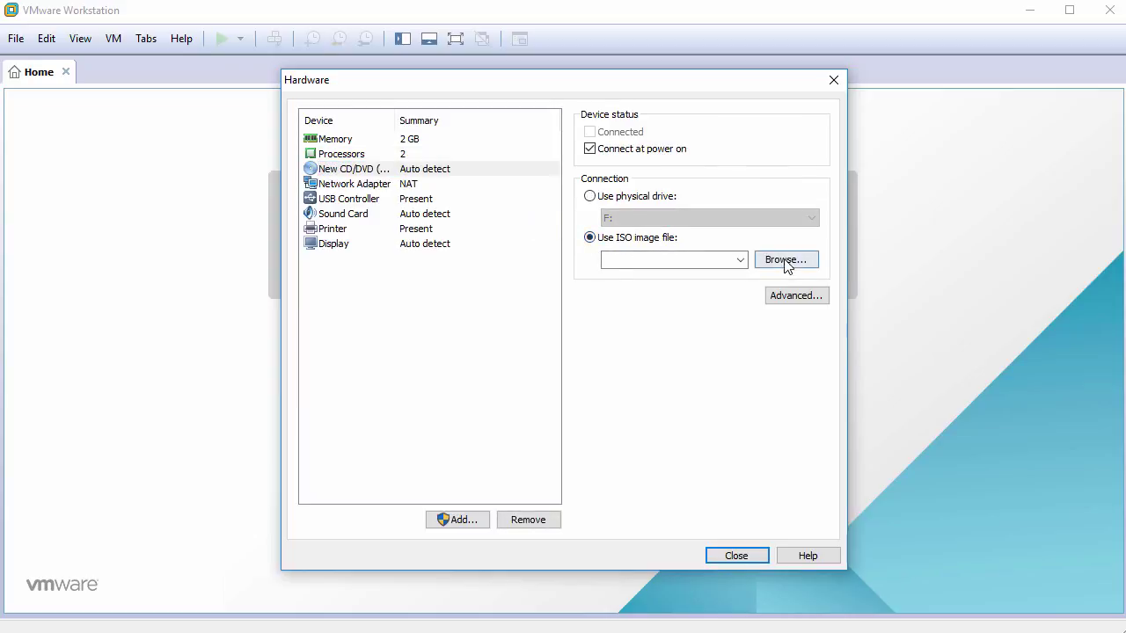
click(786, 261)
click(478, 213)
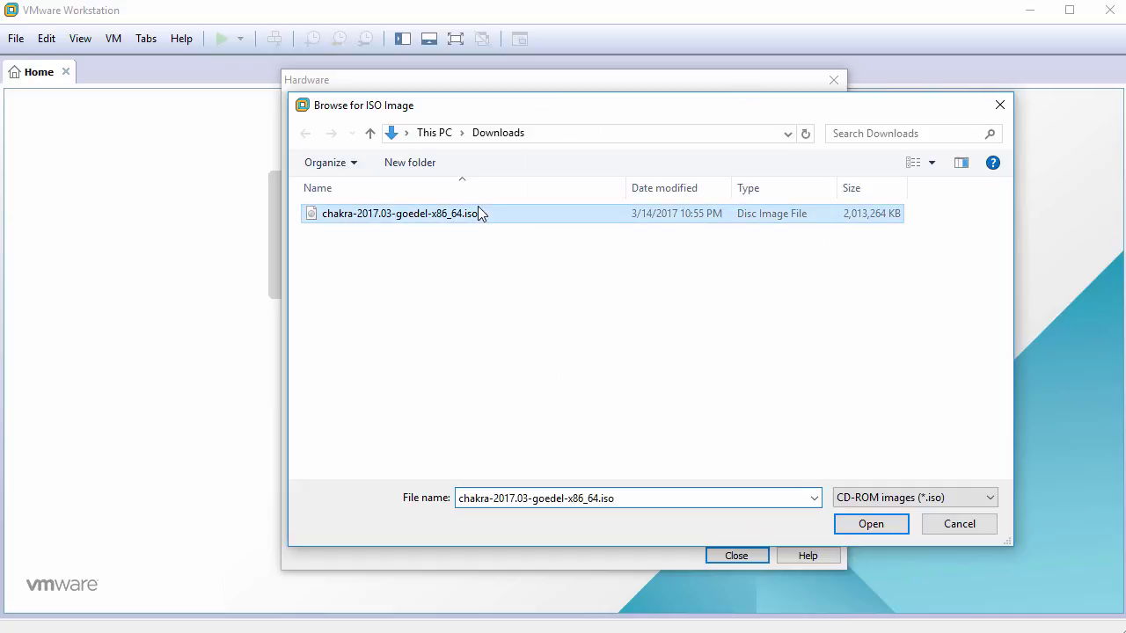
click(869, 525)
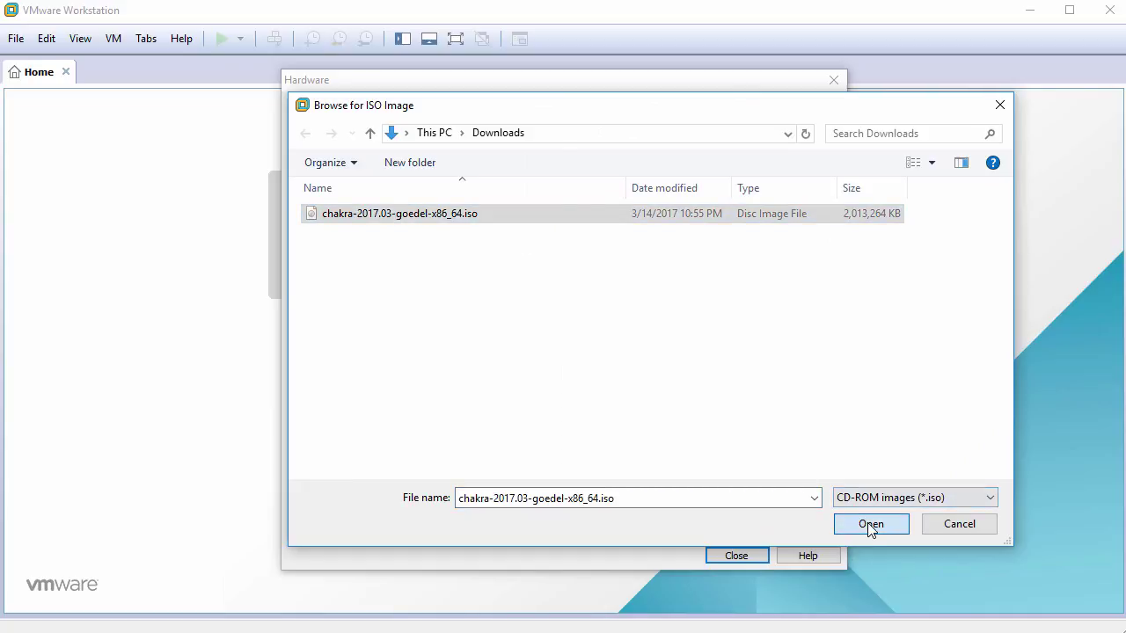
- Remove the USB controller, sound card and printer from the hardware, and finish creating the virtual machine
click(351, 201)
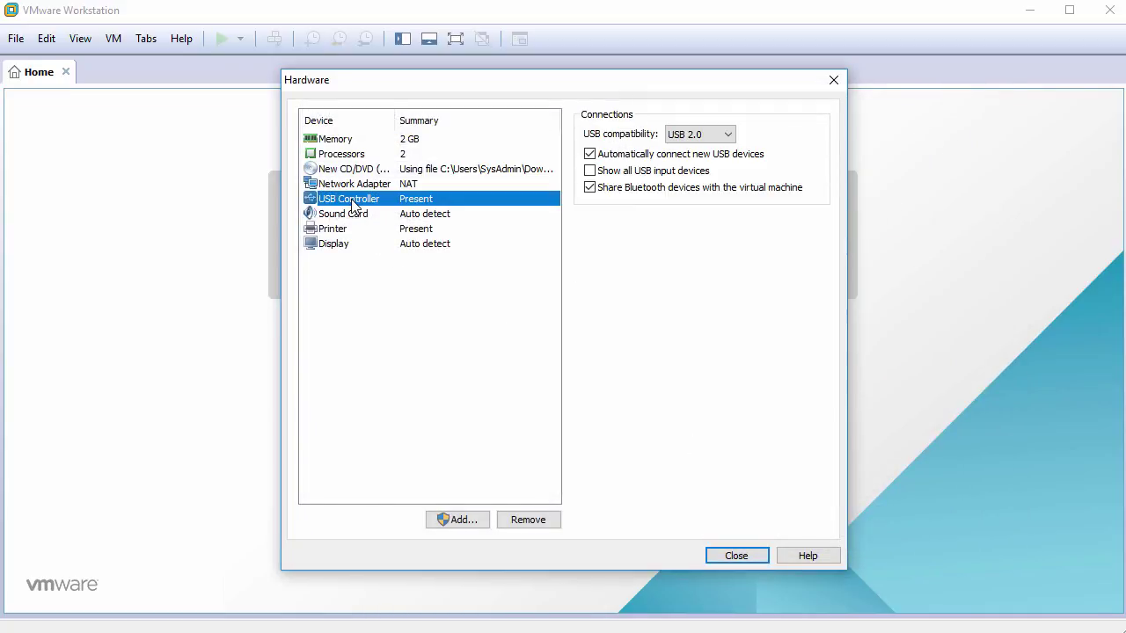
click(529, 520)
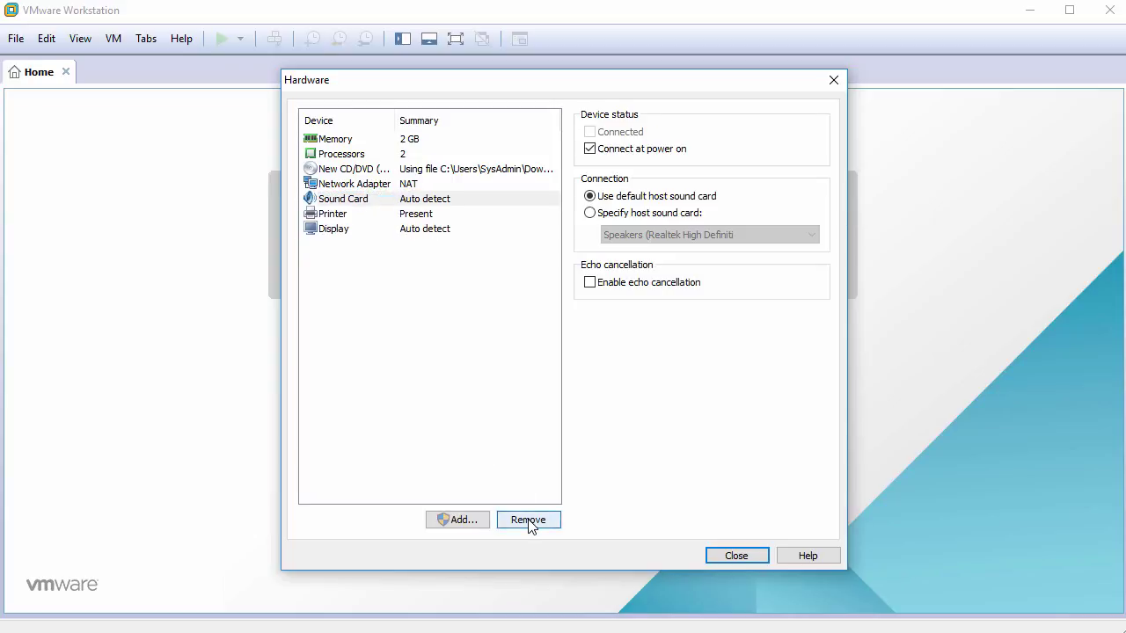
click(529, 520)
click(529, 520)
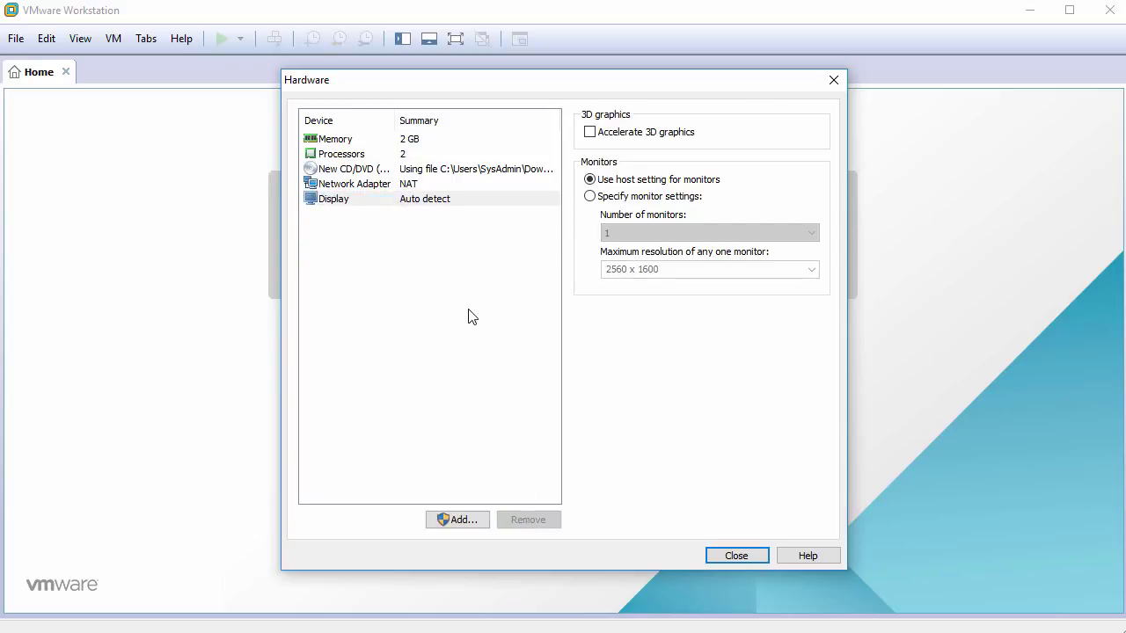
click(719, 551)
click(631, 478)
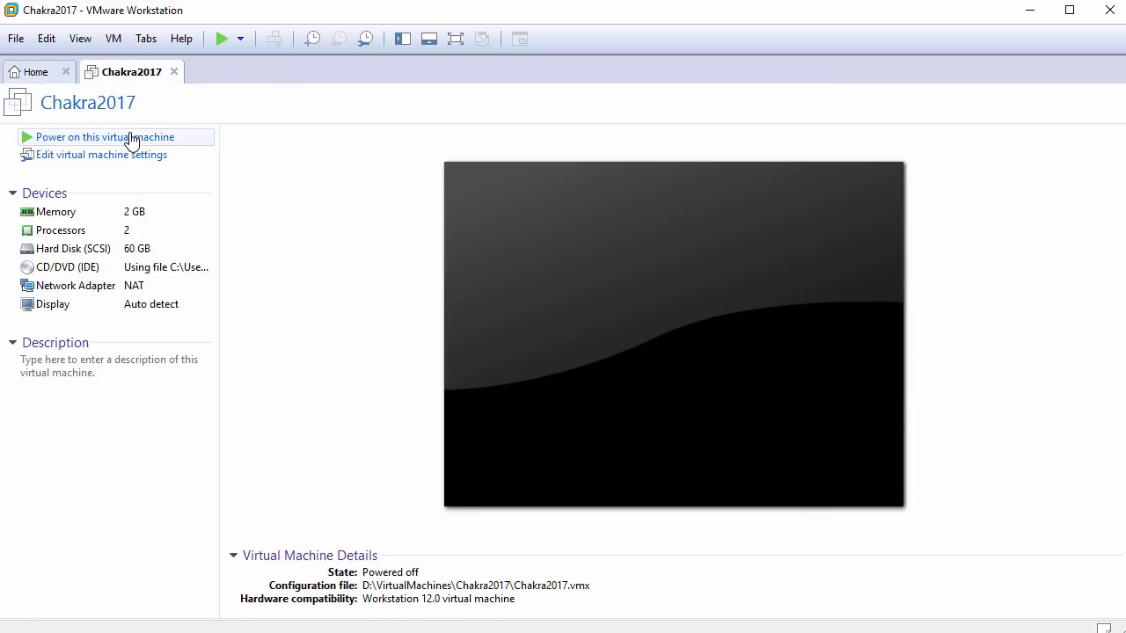
- Power on the Chakra2017 virtual machine and boot it with the Start Chakra Live option
click(130, 139)
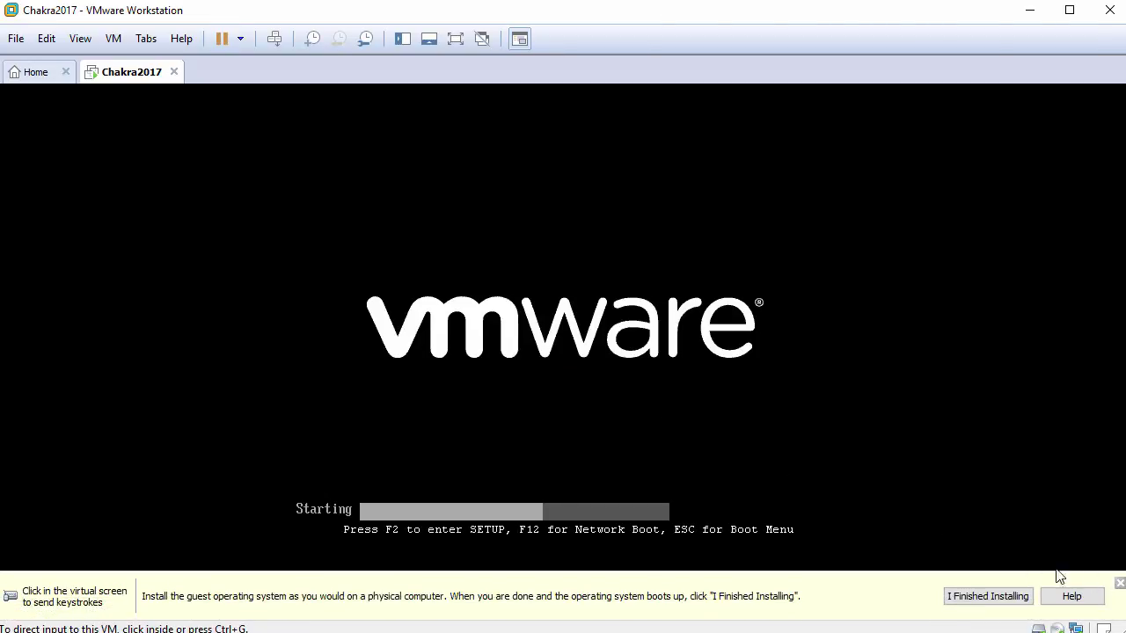
click(596, 385)
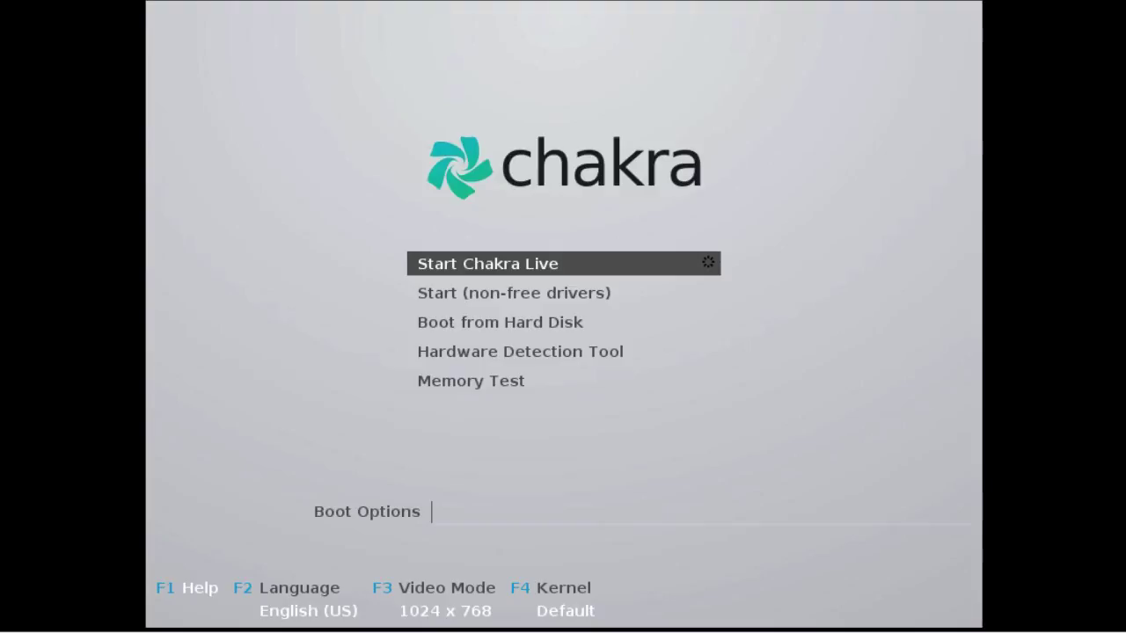
key(Return)
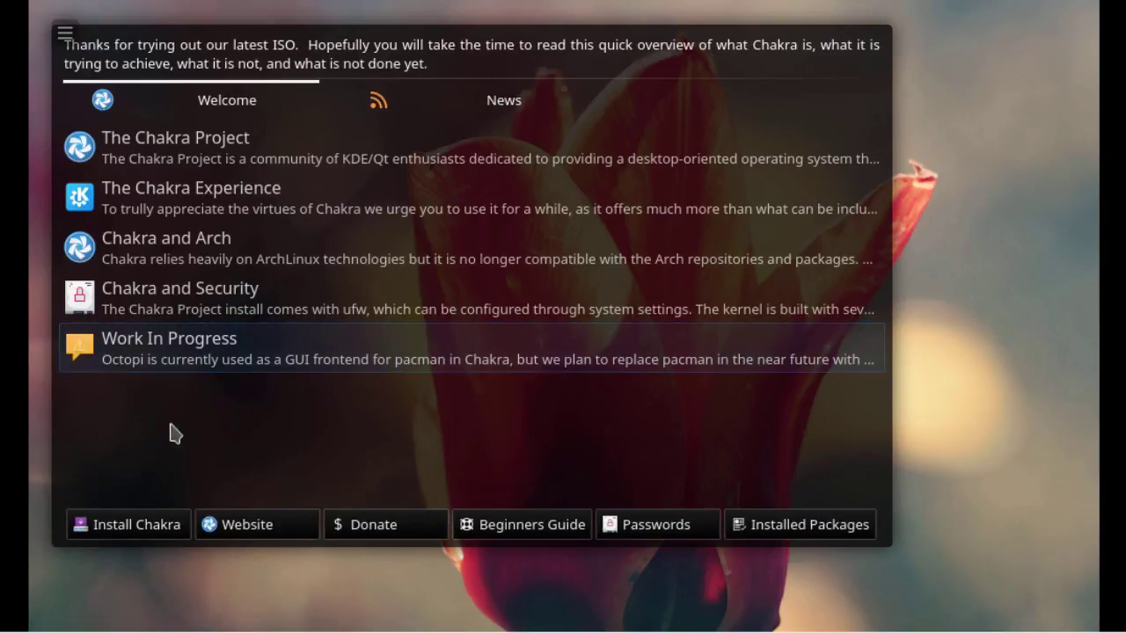
- Launch the Chakra installer from the live desktop and proceed with English (UnitedStates) as the language
click(134, 536)
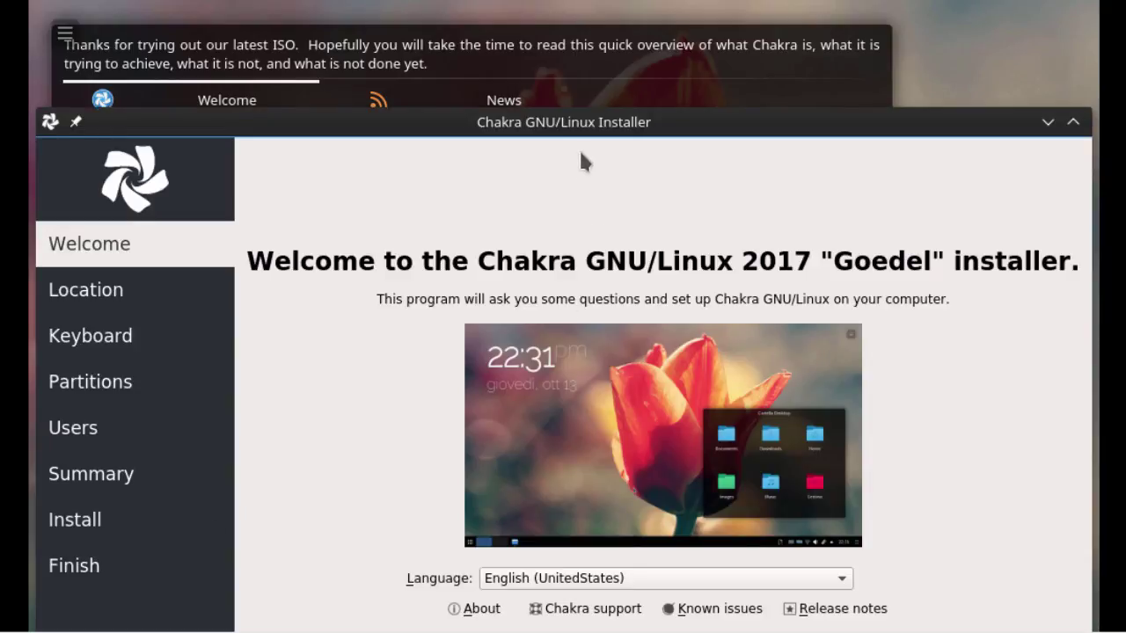
drag(580, 130, 584, 28)
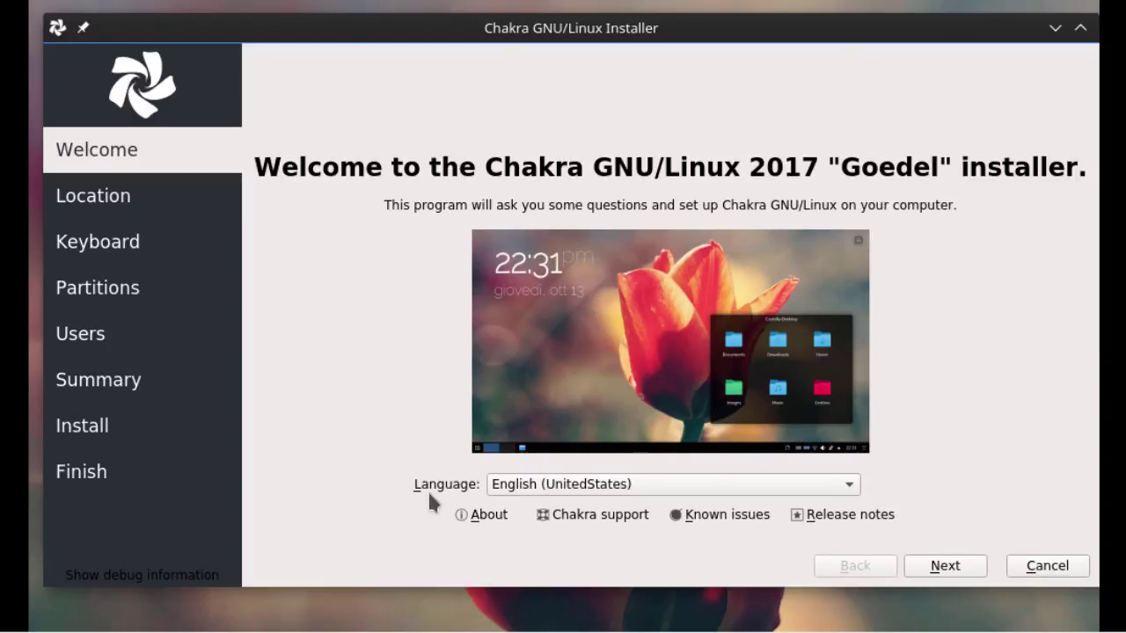
click(611, 488)
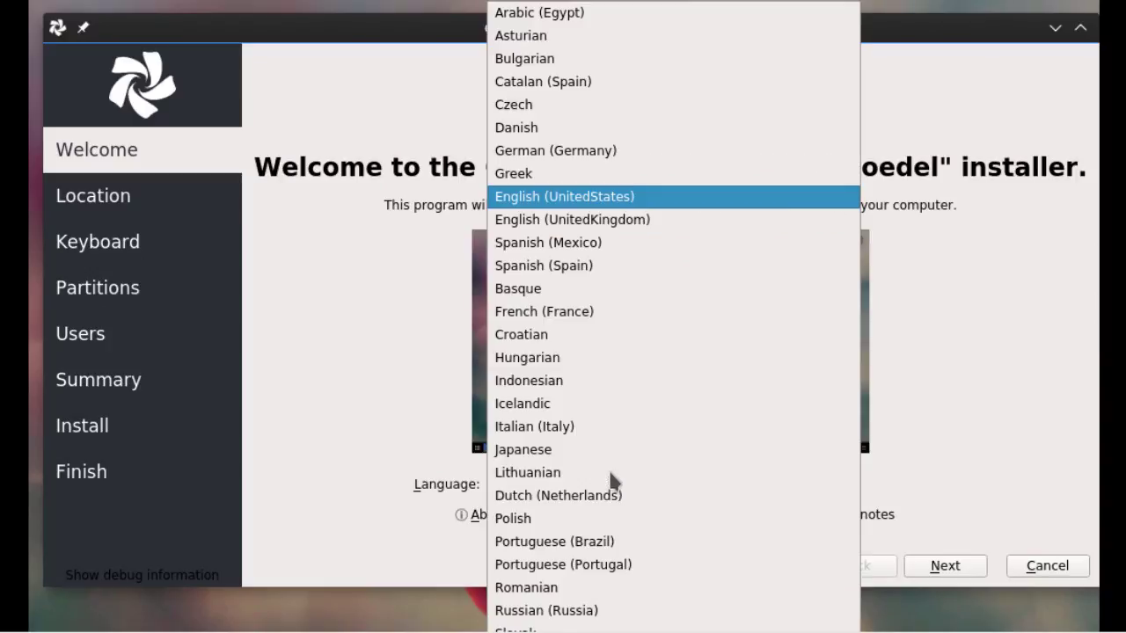
click(568, 196)
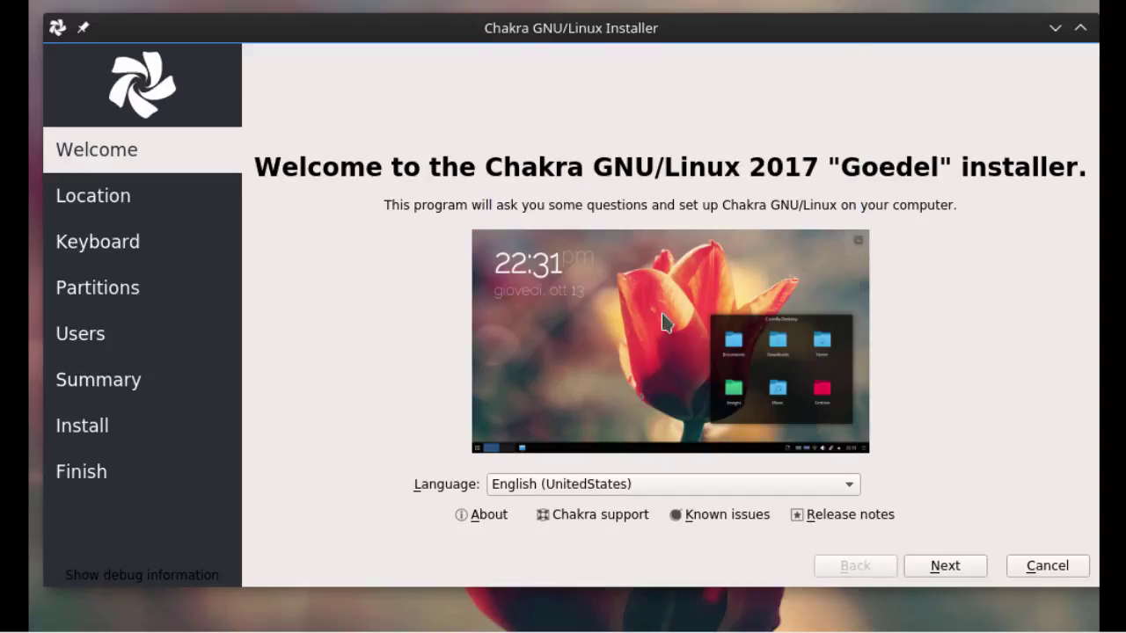
click(944, 571)
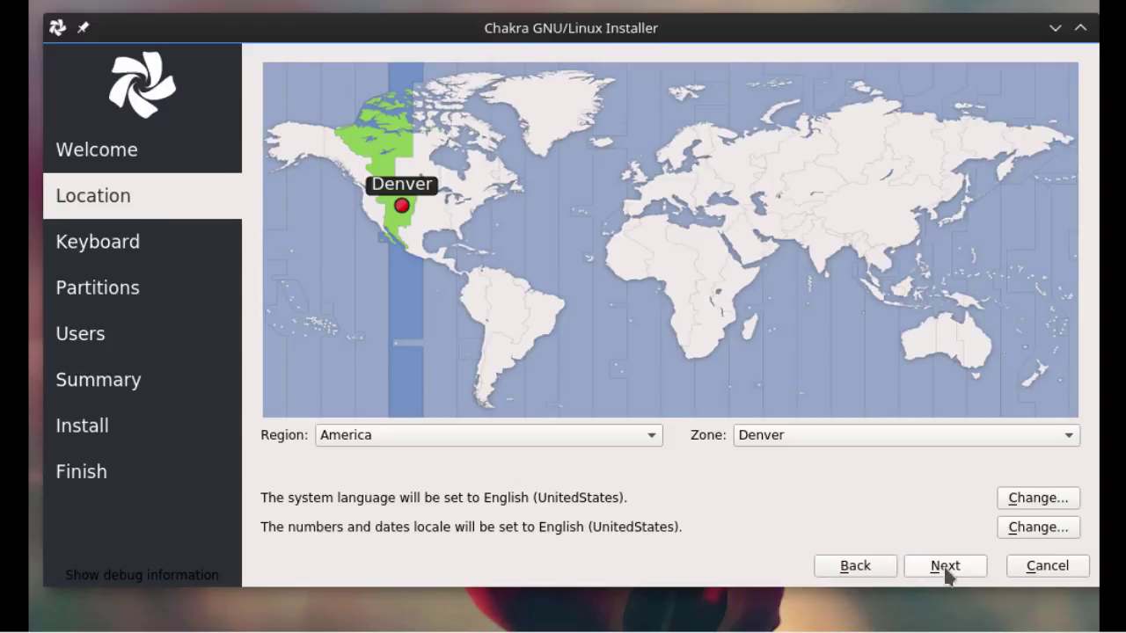
- Select the region and time zone for the system's location and continue to the keyboard settings
click(443, 445)
click(442, 437)
click(782, 445)
click(776, 389)
click(936, 565)
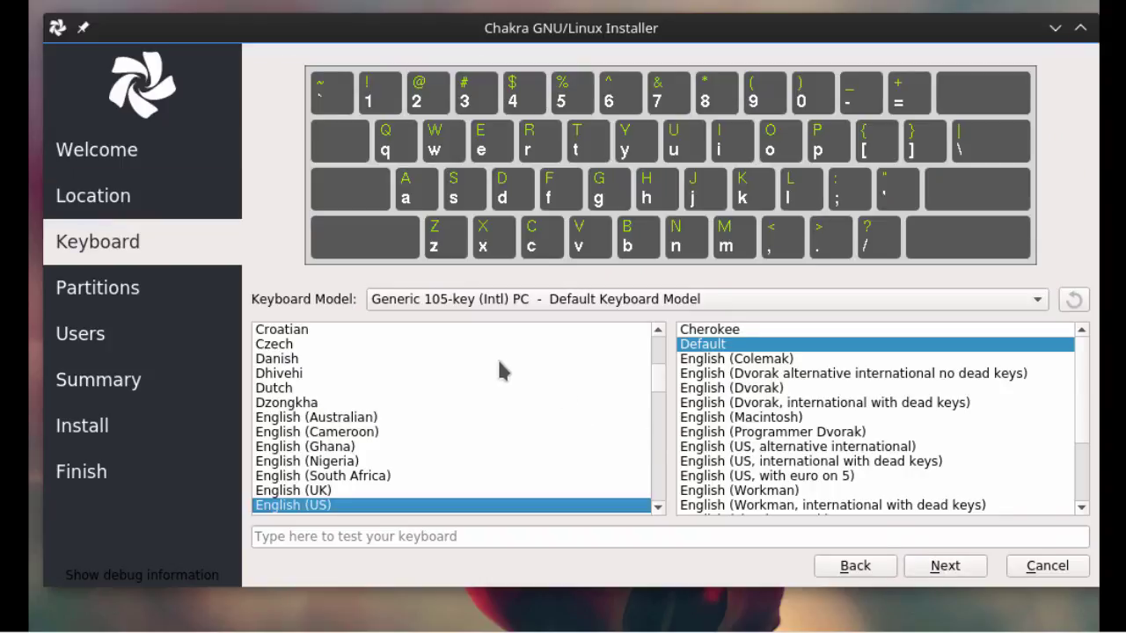
- Accept the default English (US) keyboard layout and choose to erase the 60 GiB VMware disk for the installation
mouse_move(658, 380)
mouse_down()
mouse_move(658, 361)
mouse_move(659, 382)
mouse_up()
mouse_move(1085, 364)
mouse_down()
mouse_move(1085, 408)
mouse_move(1086, 346)
mouse_up()
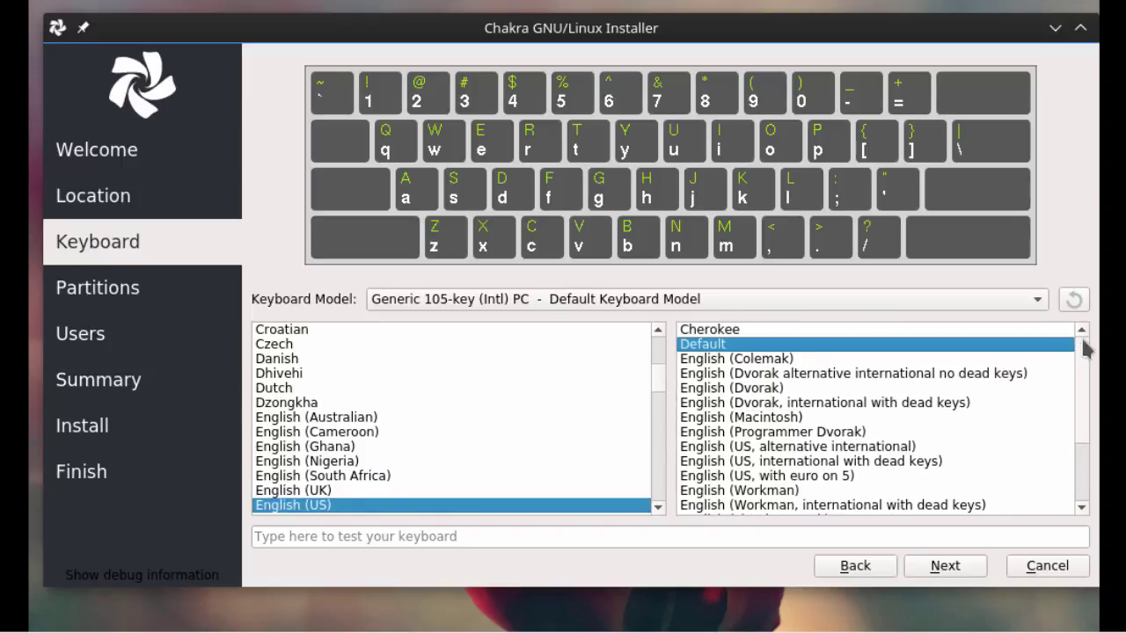
click(946, 569)
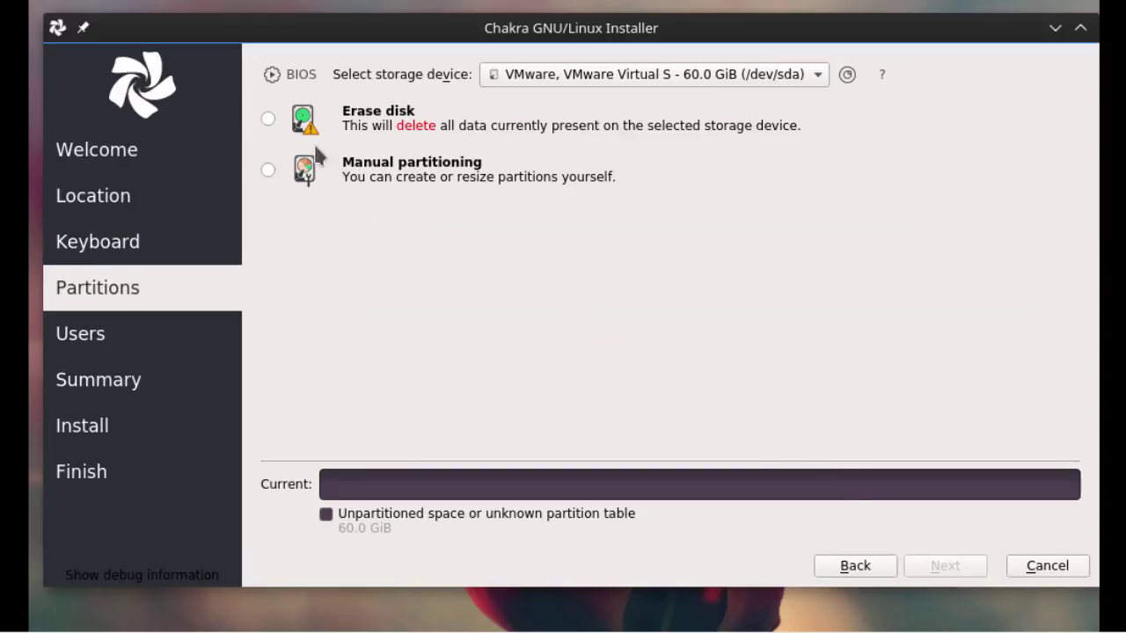
click(267, 119)
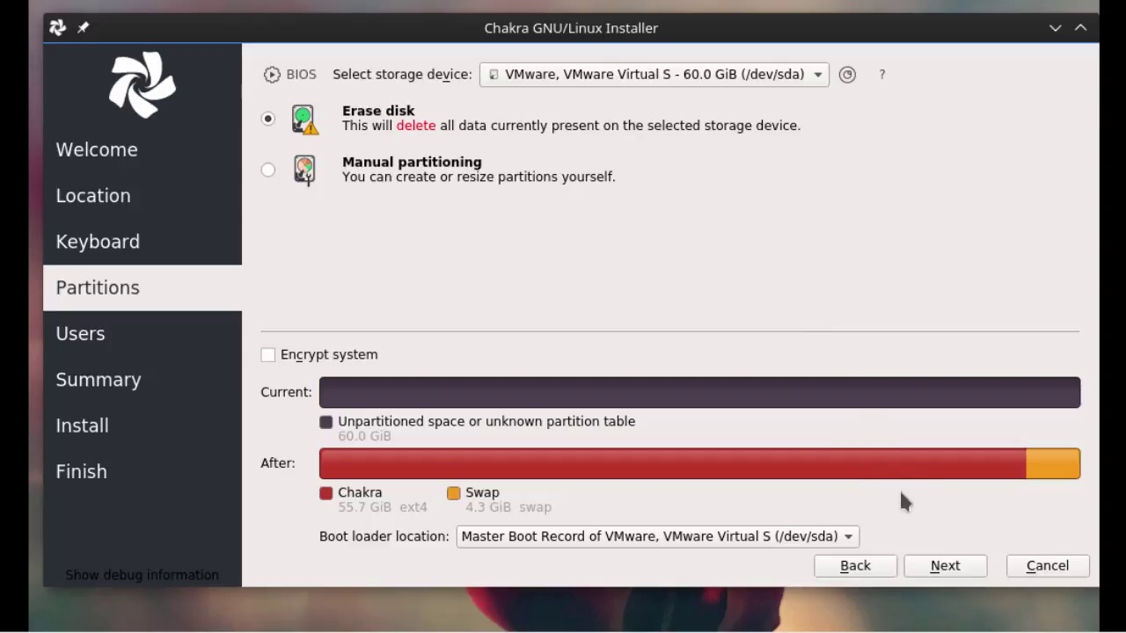
click(936, 567)
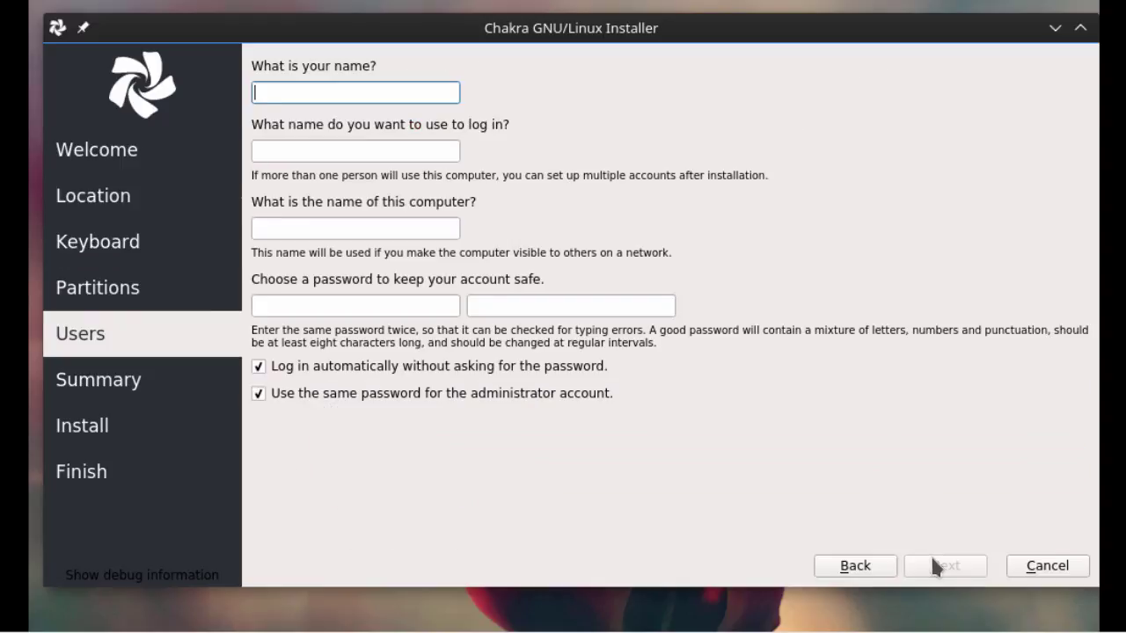
- Enter the user's full name and login name, and name the computer chakra2017
text(John Smith)
key(Tab)
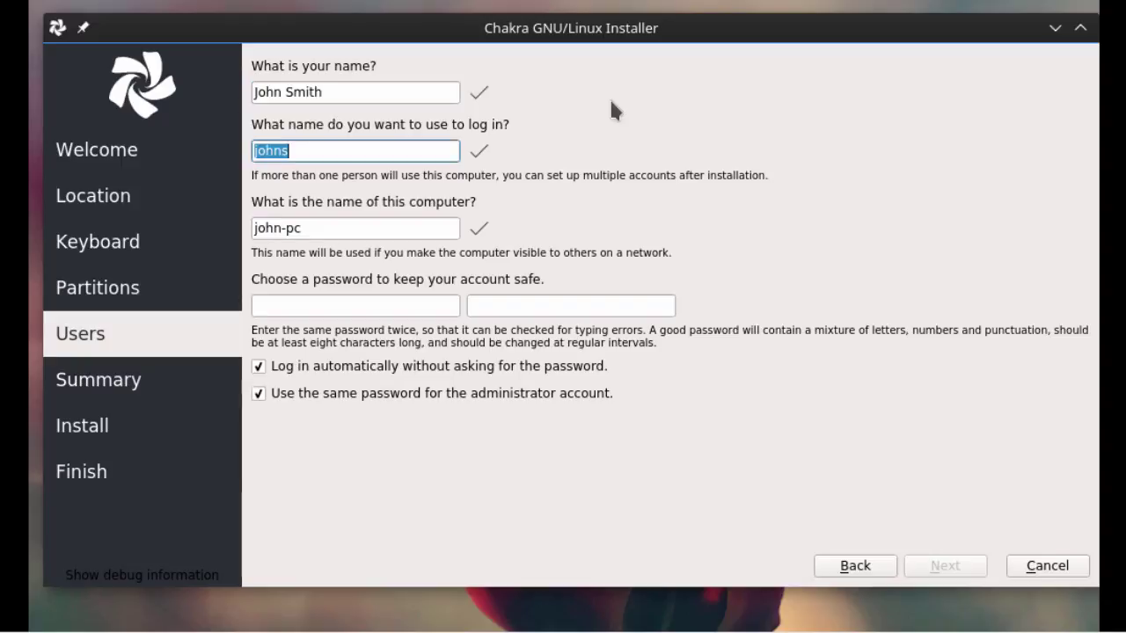
text(john)
key(Tab)
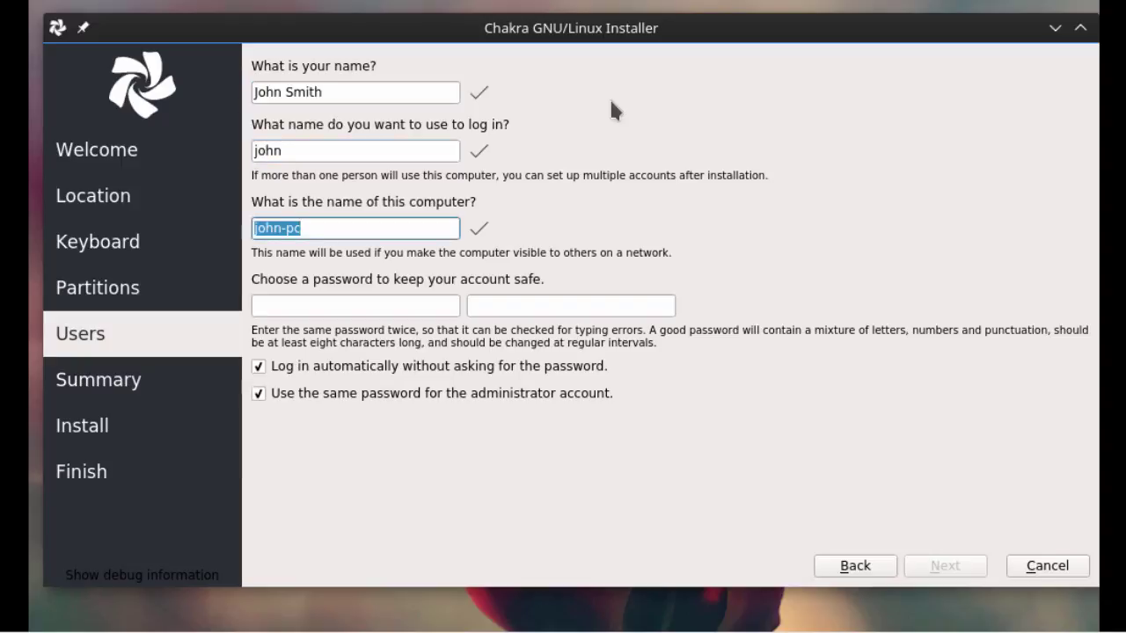
text(chakra2)
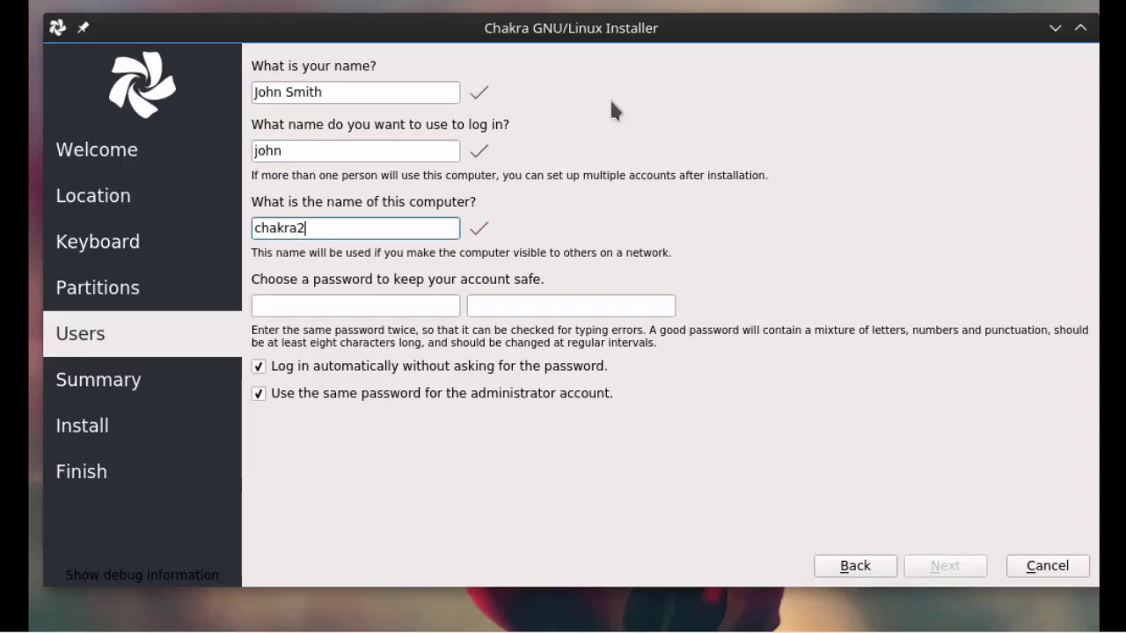
text(017)
key(Tab)
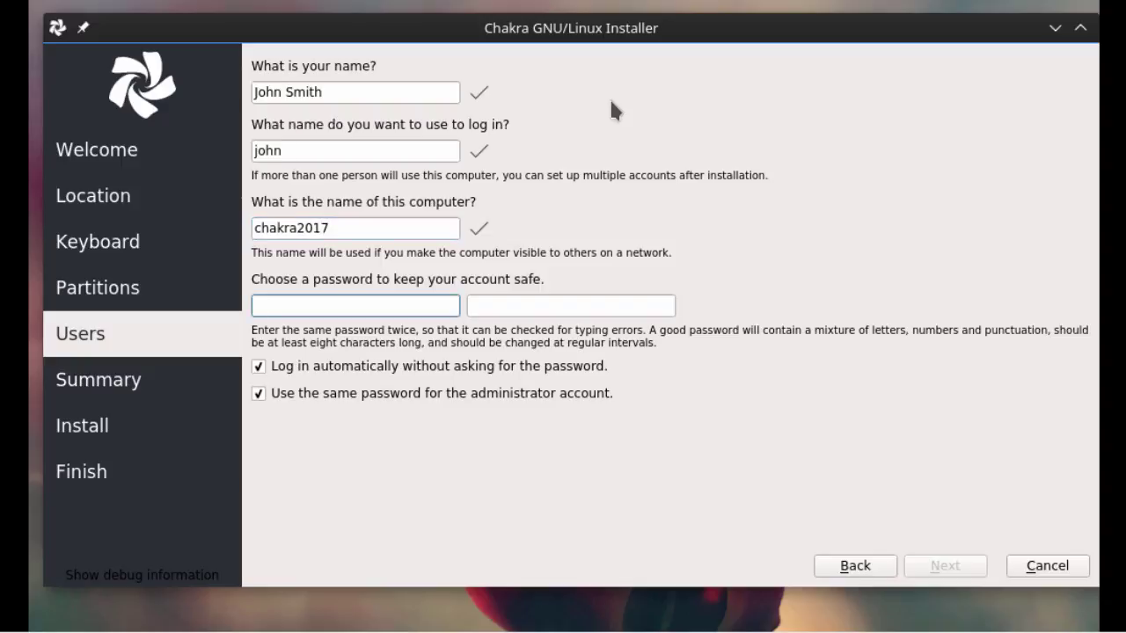
- Enter and repeat the account password, disable automatic login, and continue to the installation summary
text(********)
key(Tab)
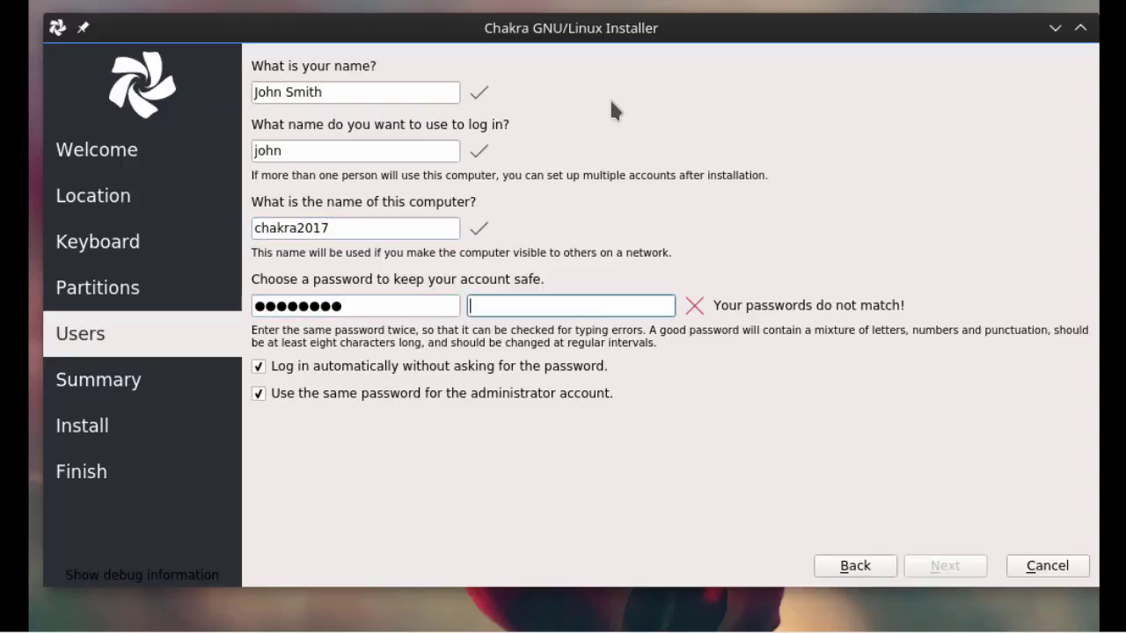
text(********)
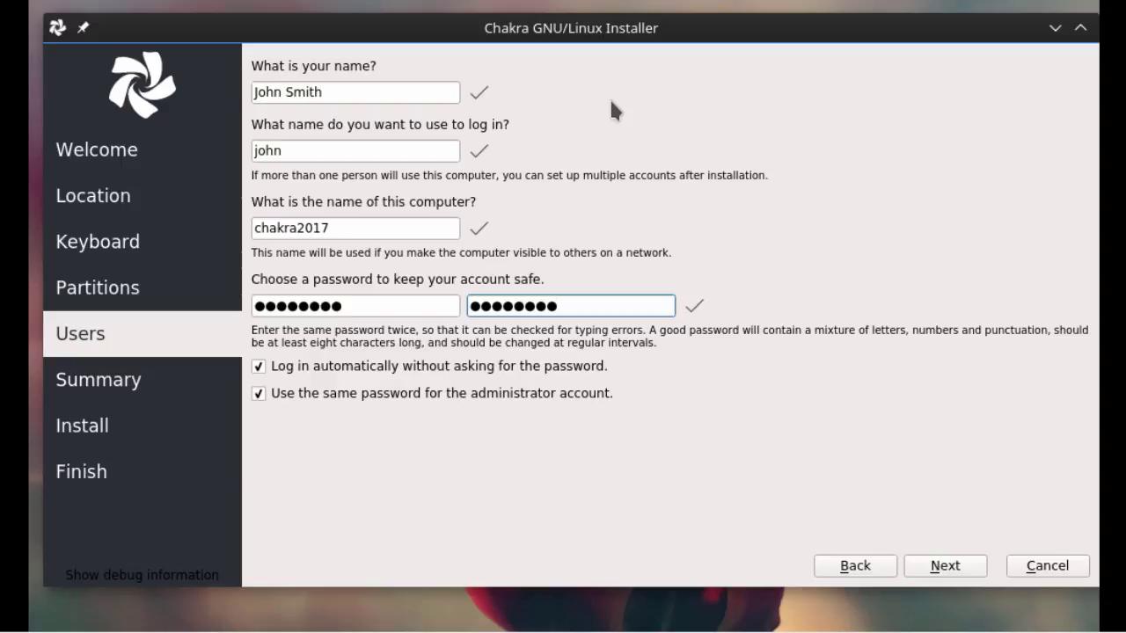
click(258, 367)
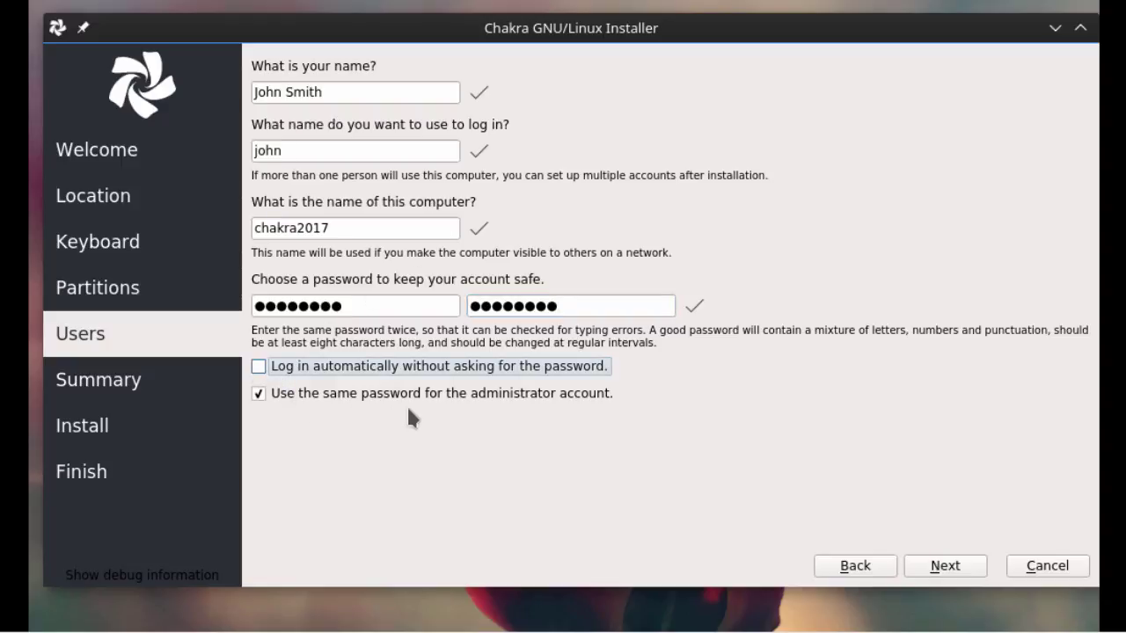
click(935, 566)
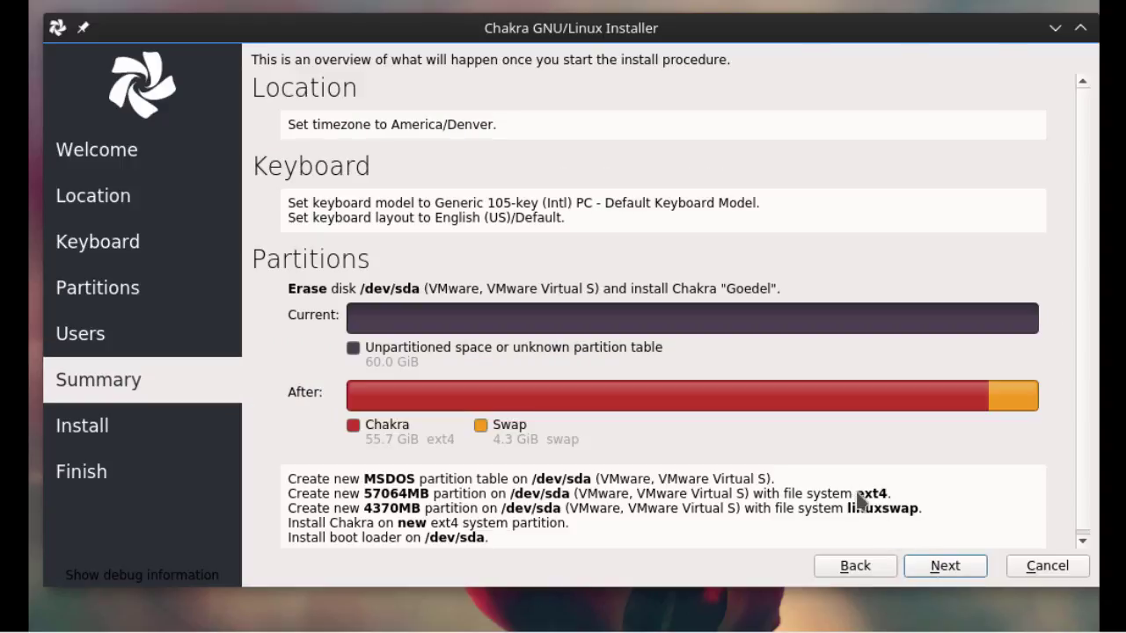
- Install Chakra with the summarized settings, then restart the machine and boot the installed Chakra Linux entry
click(938, 567)
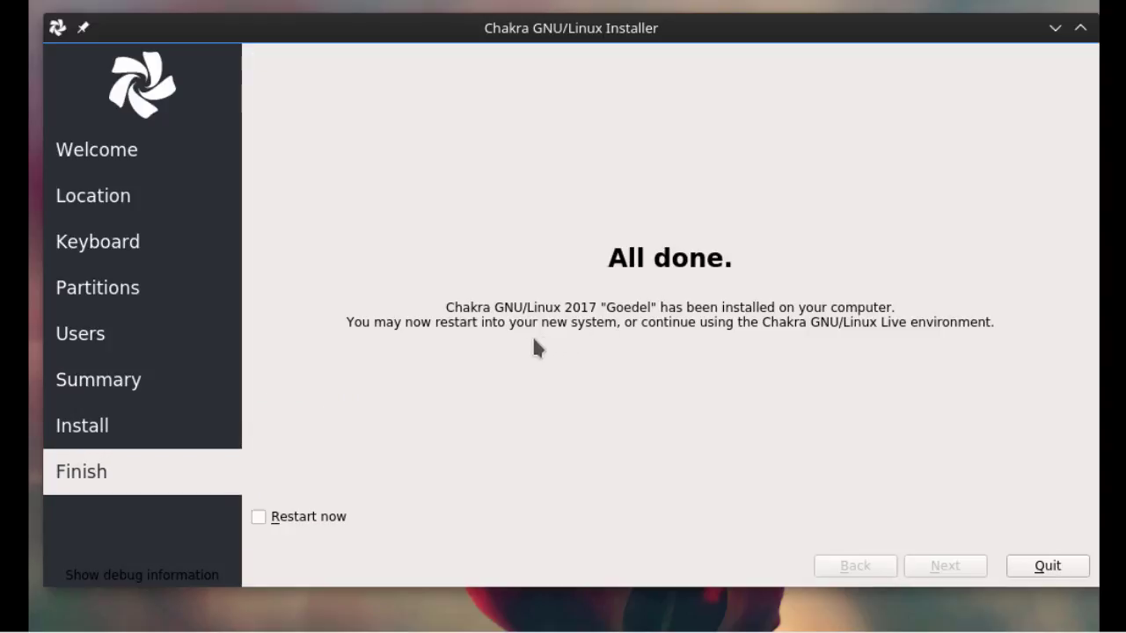
click(260, 517)
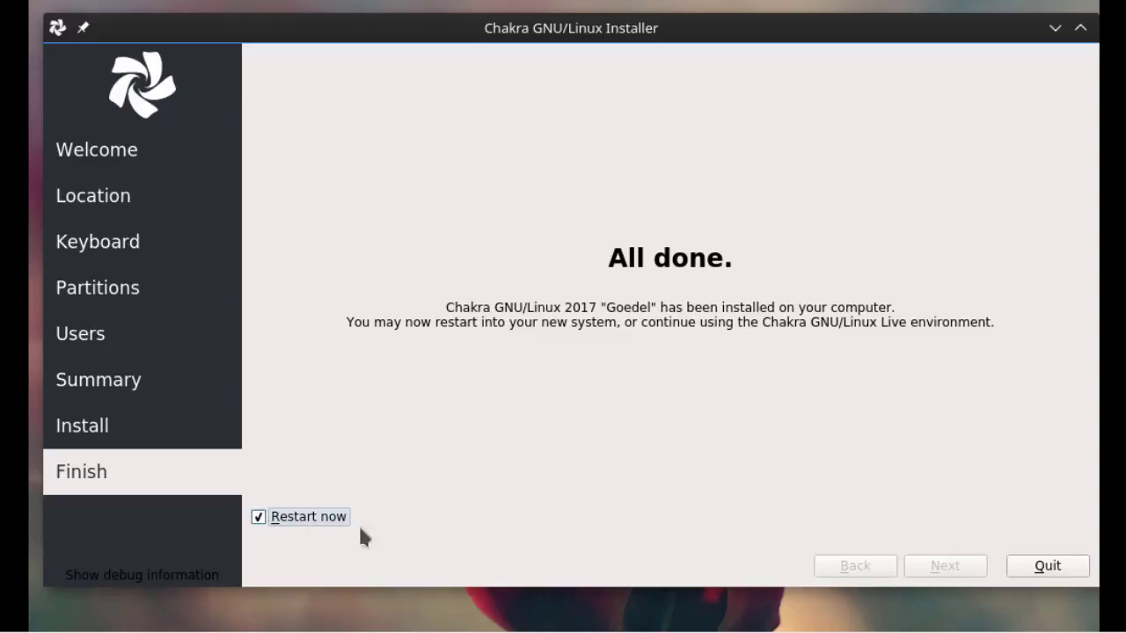
click(1047, 566)
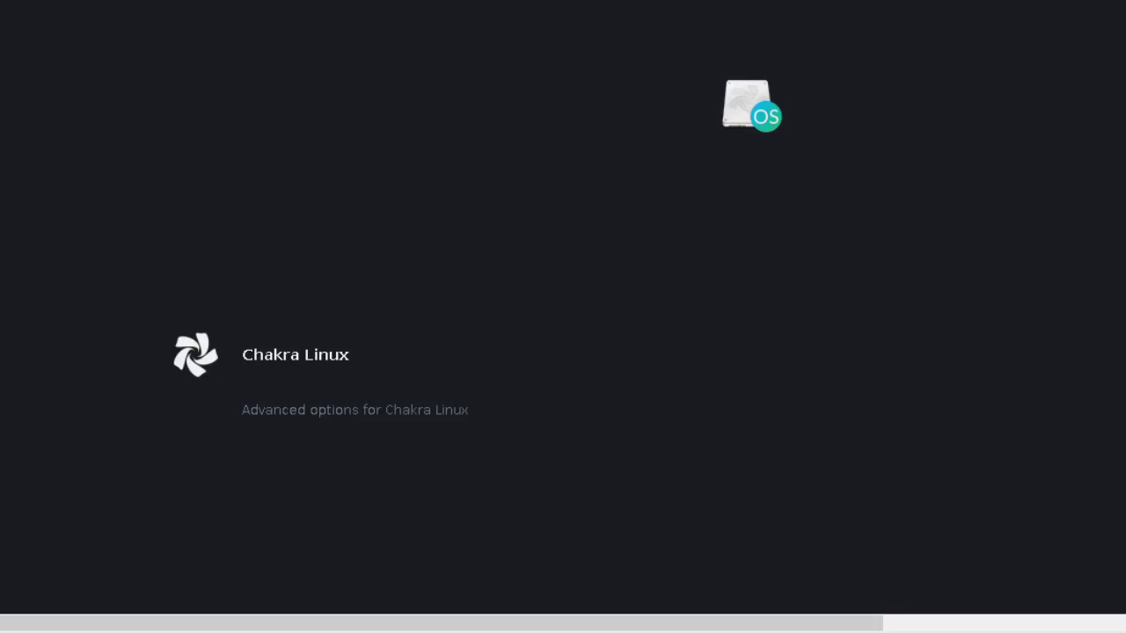
key(Return)
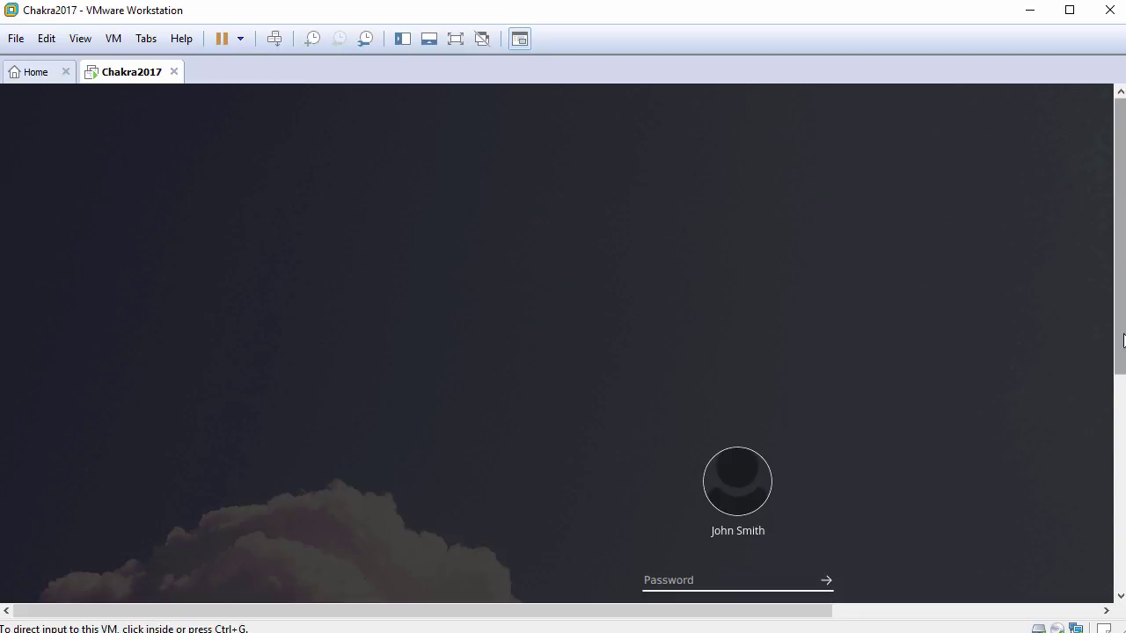
- Log in to the newly installed Chakra desktop with the account password
drag(1120, 354, 1120, 476)
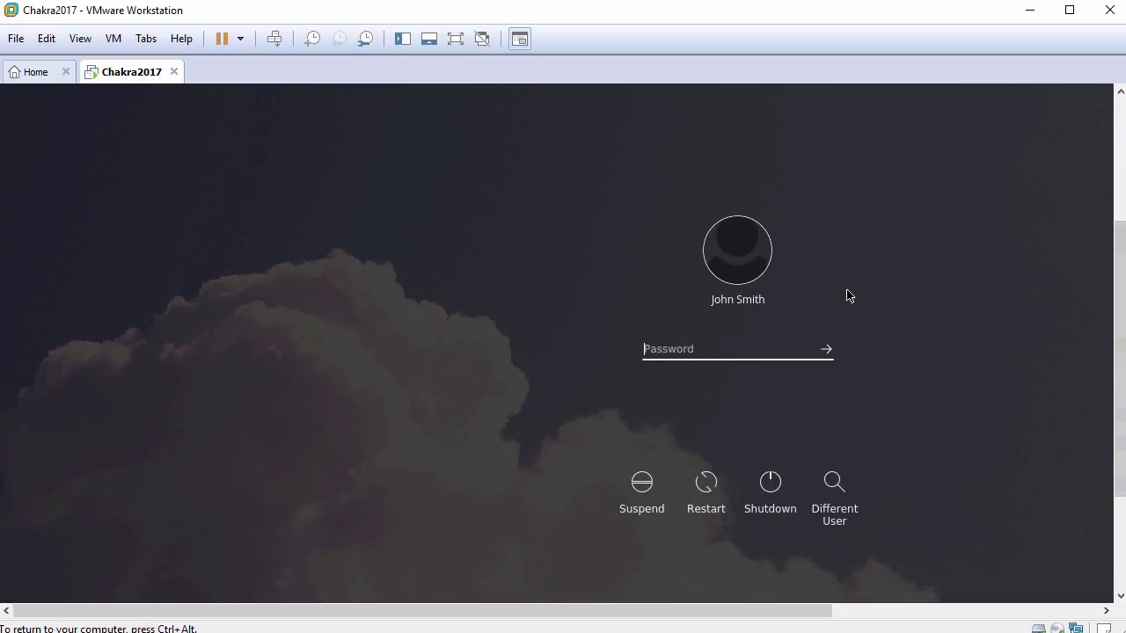
text(•)
key(Return)
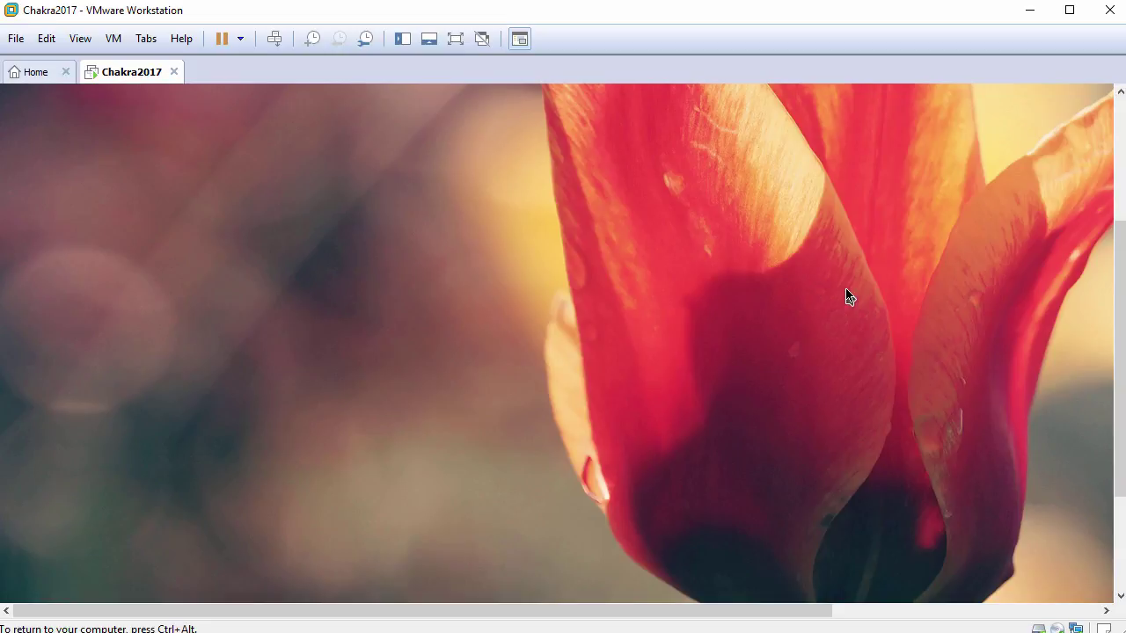
drag(1118, 341, 1110, 528)
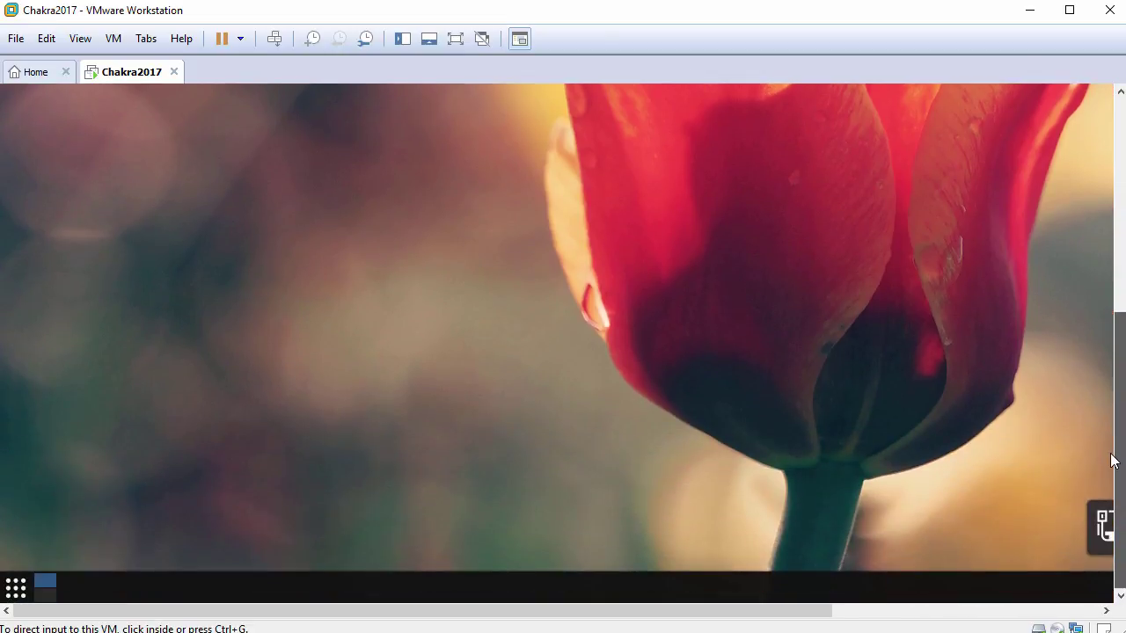
click(17, 589)
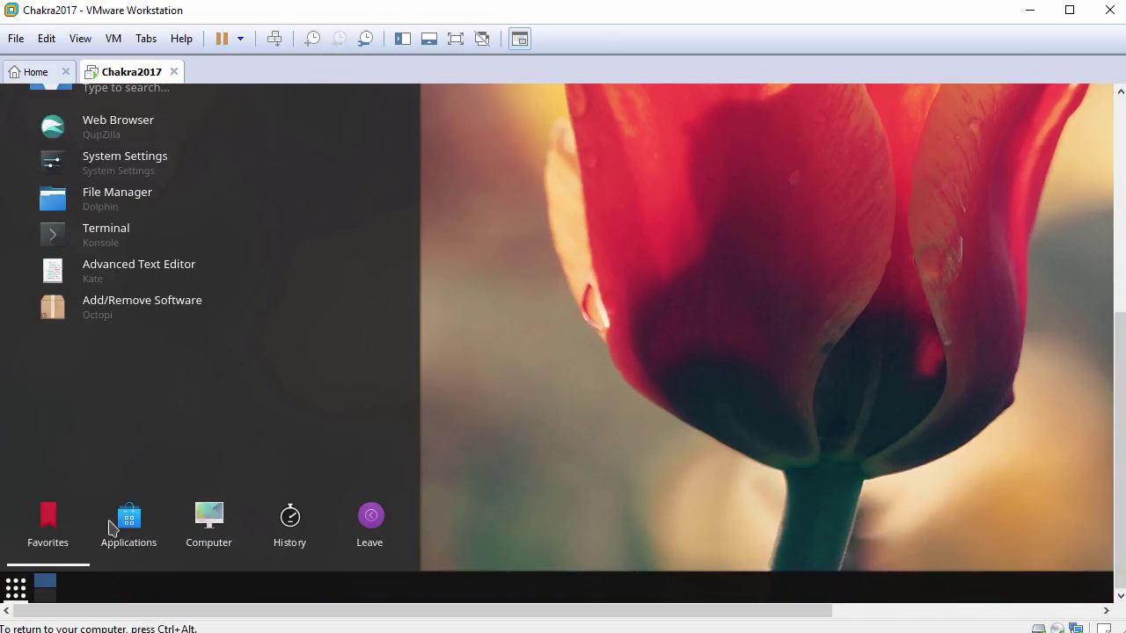
click(129, 526)
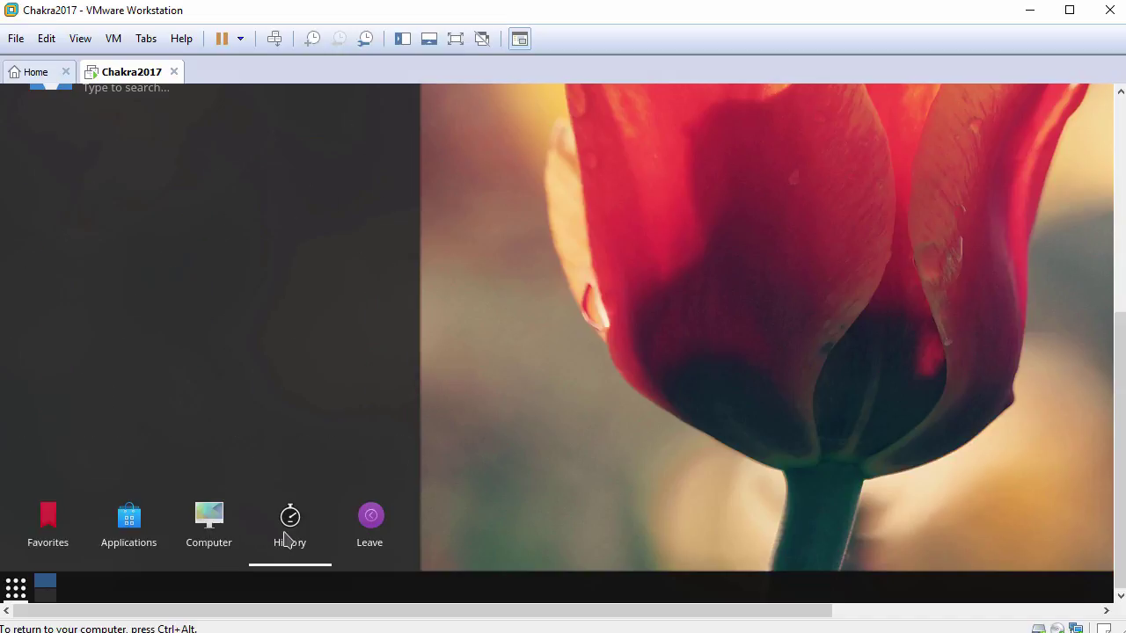
click(567, 332)
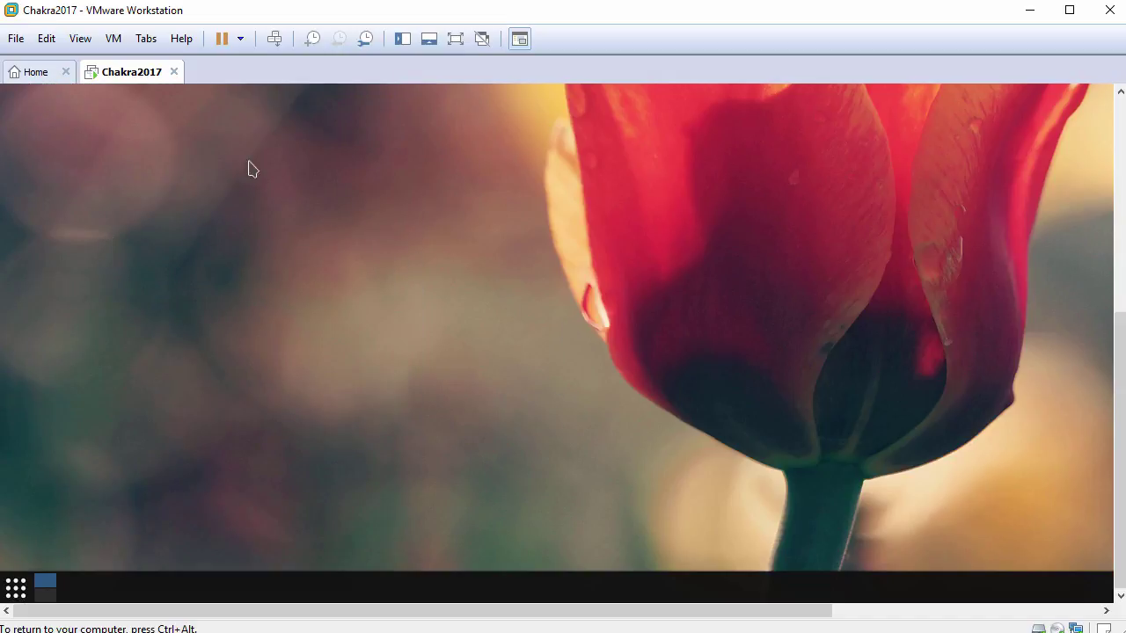
click(81, 39)
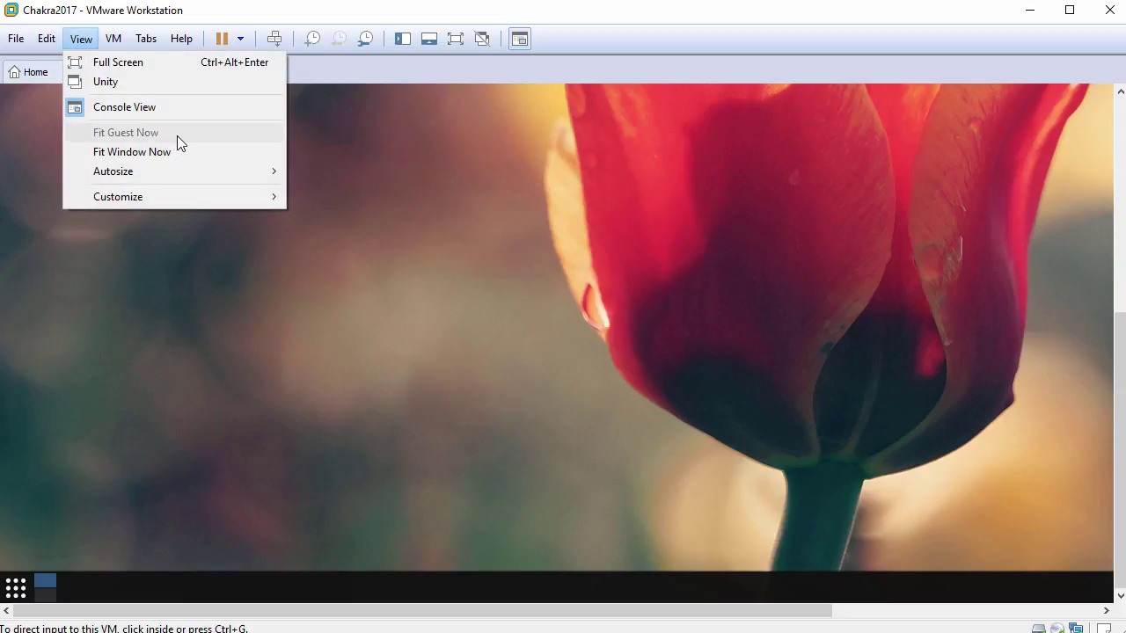
click(454, 262)
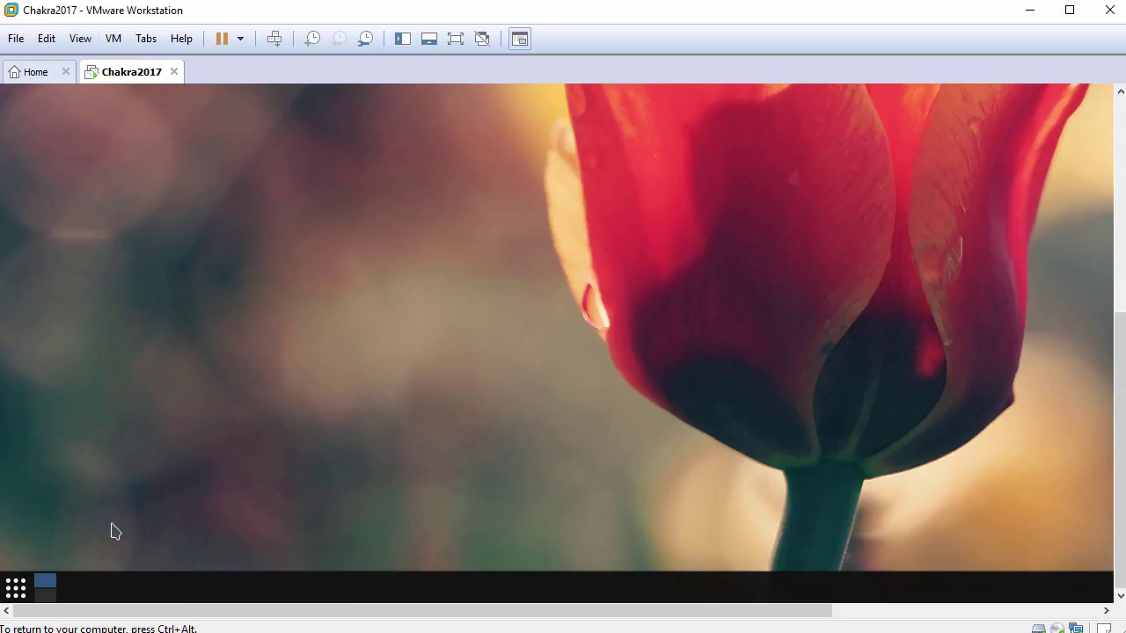
- Open the Konsole terminal, enlarge its text by four increments, and widen its window
click(18, 589)
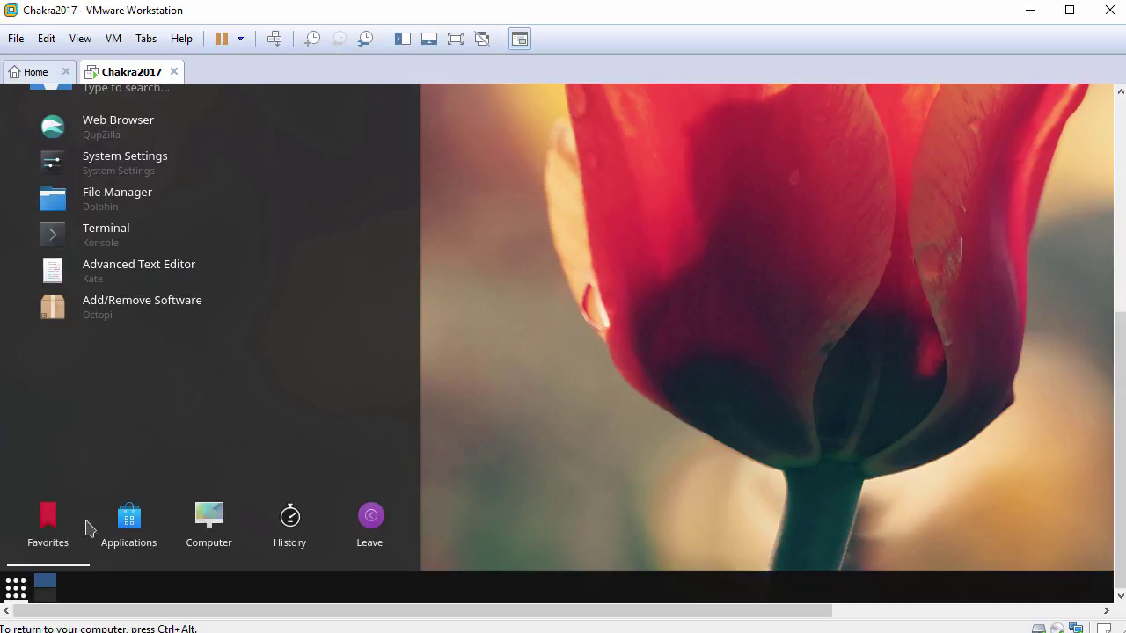
click(134, 237)
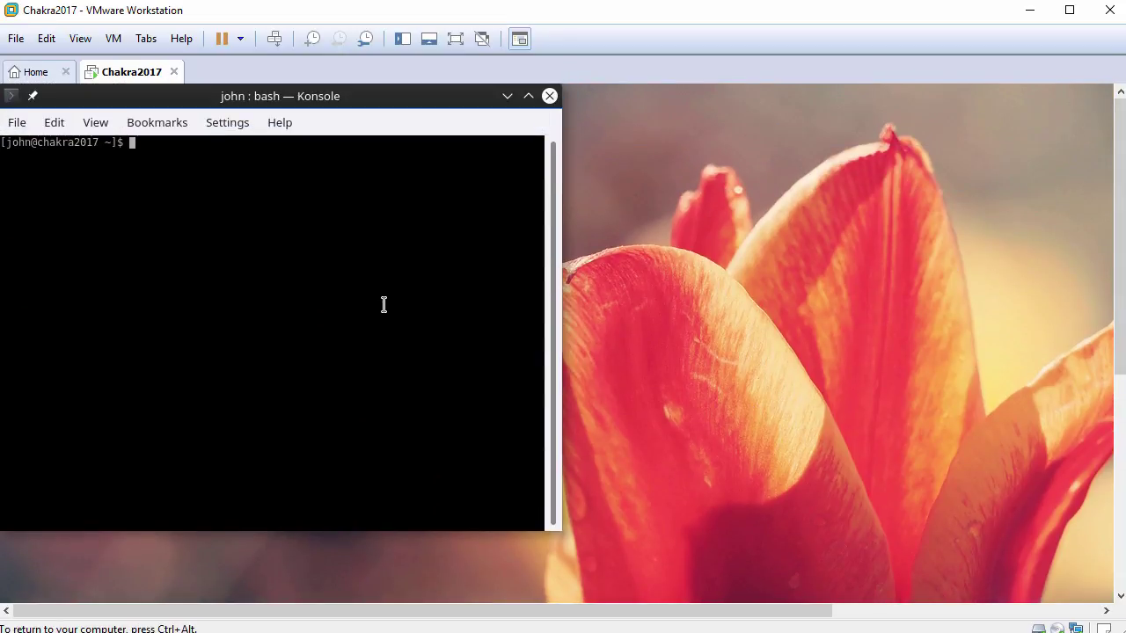
key(ctrl+plus)
key(ctrl+plus)
key(ctrl+plus)
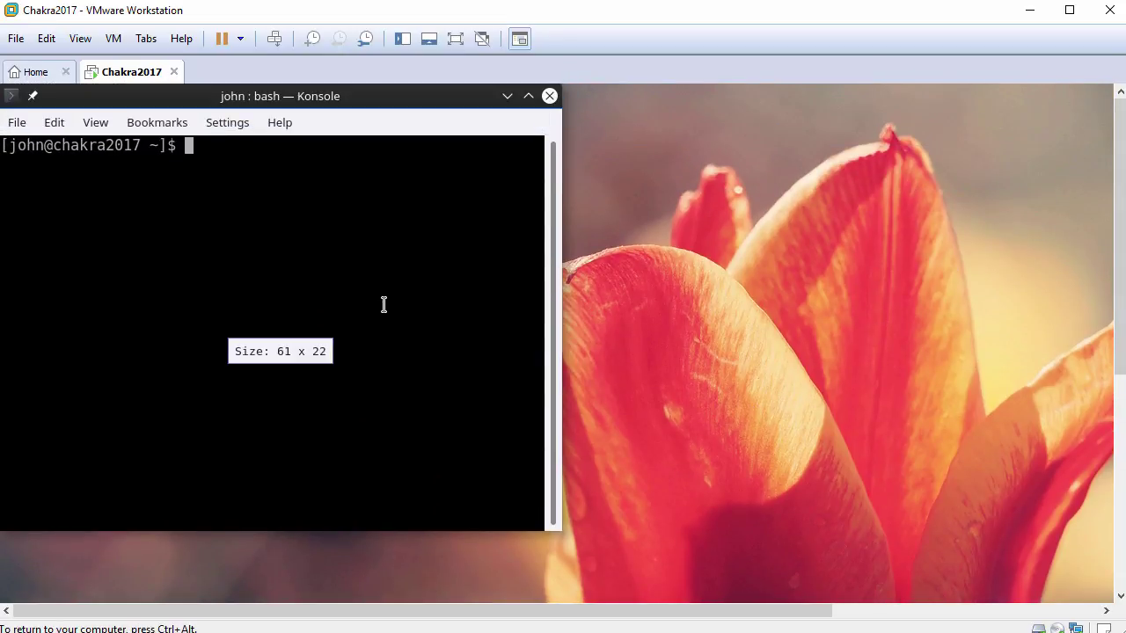
key(ctrl+plus)
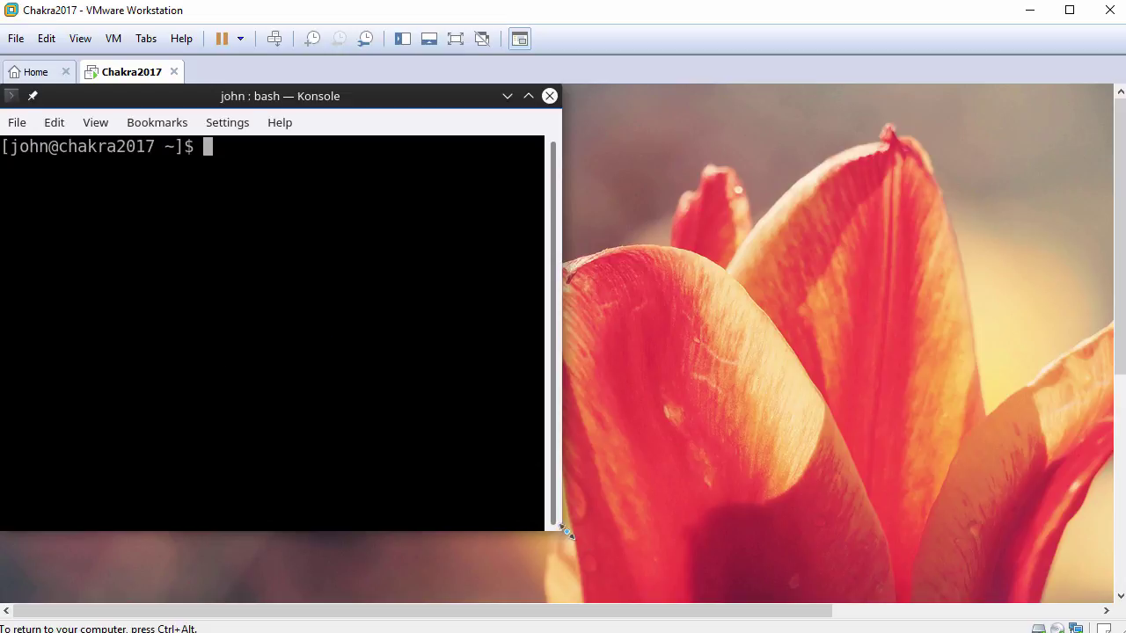
drag(567, 532, 932, 527)
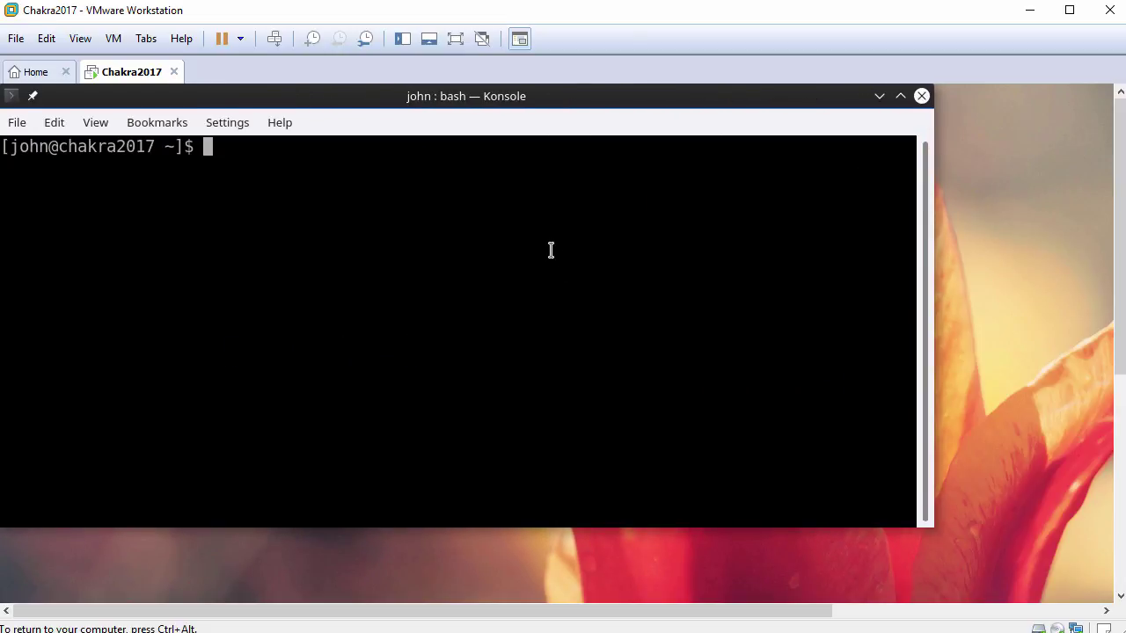
- Start a root shell with sudo bash using the account password, and check the active user with whoami
key(Return)
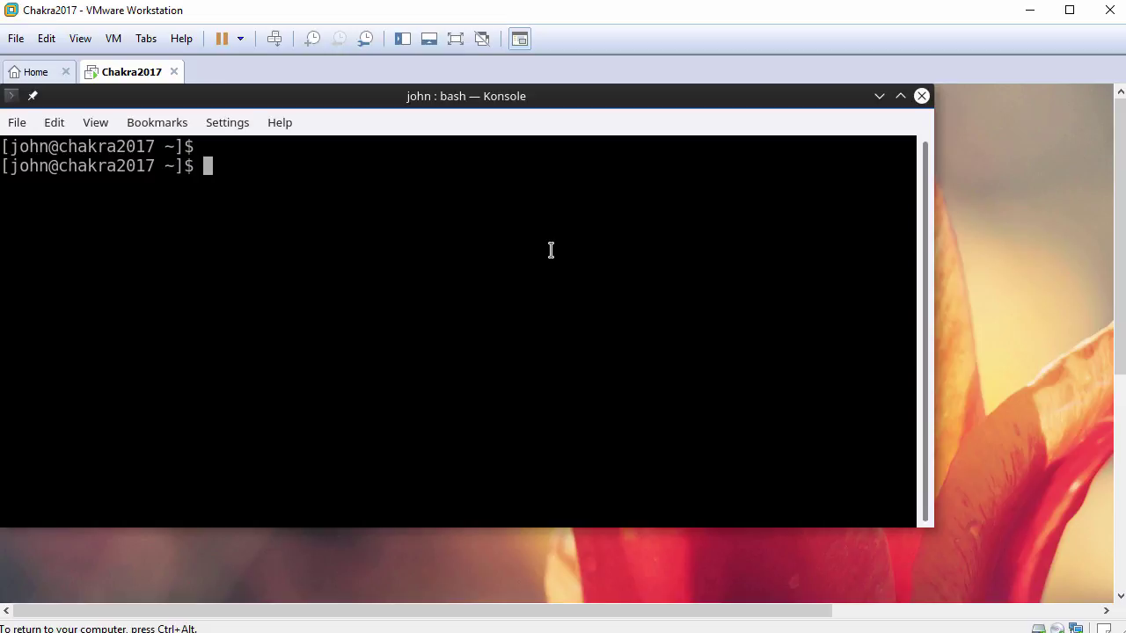
text(sudo bash)
key(Return)
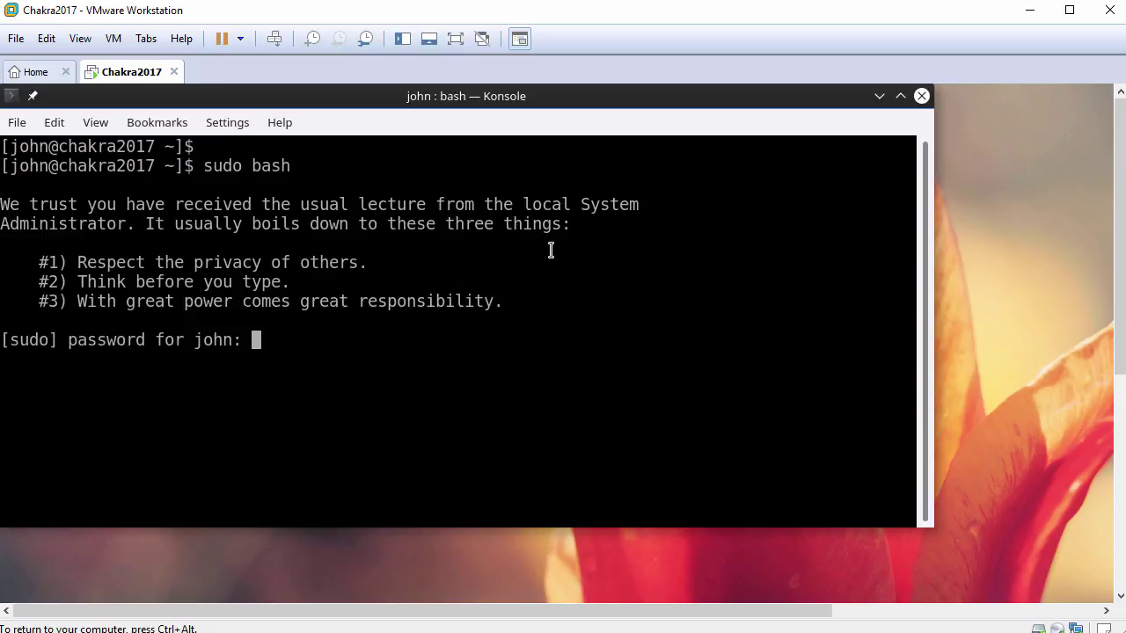
key(Return)
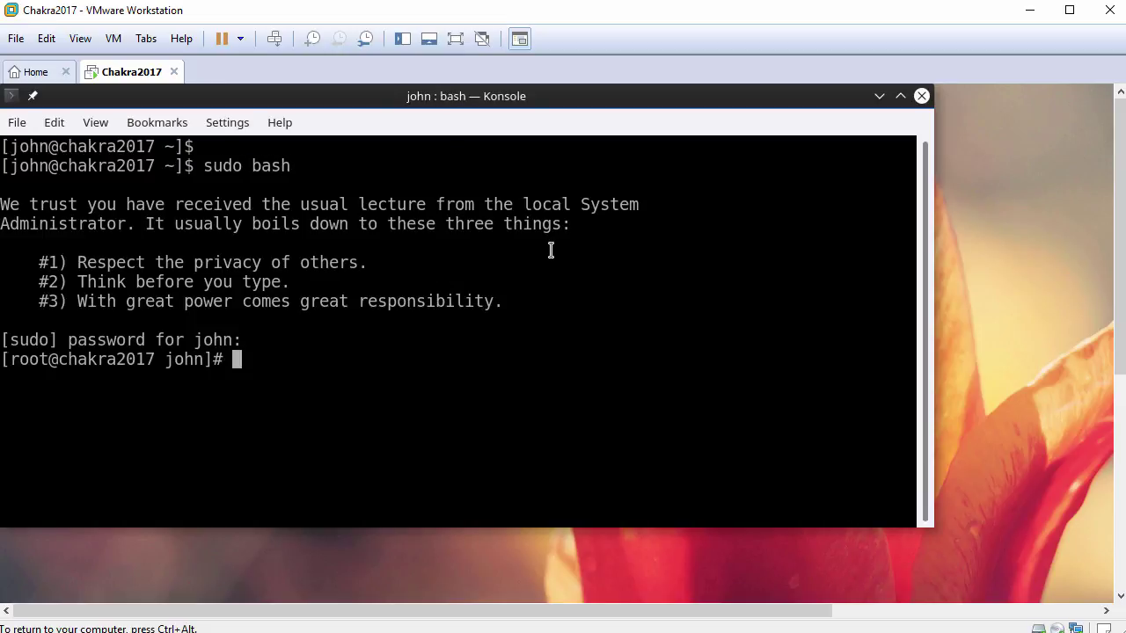
key(Return)
text(whoami)
key(Return)
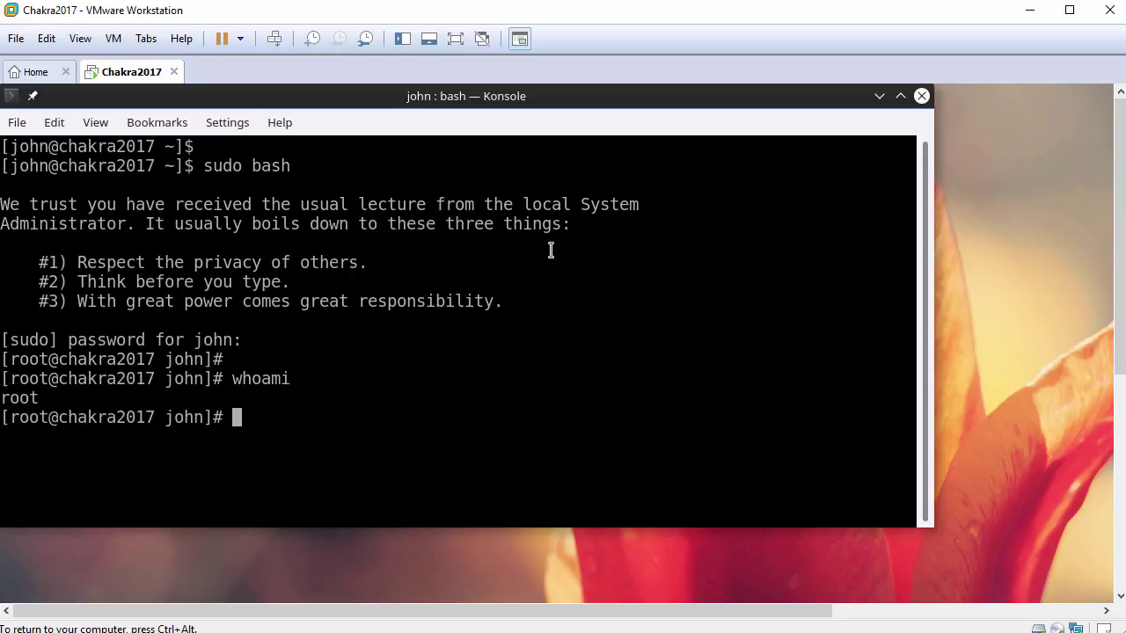
text(ping -c 3 )
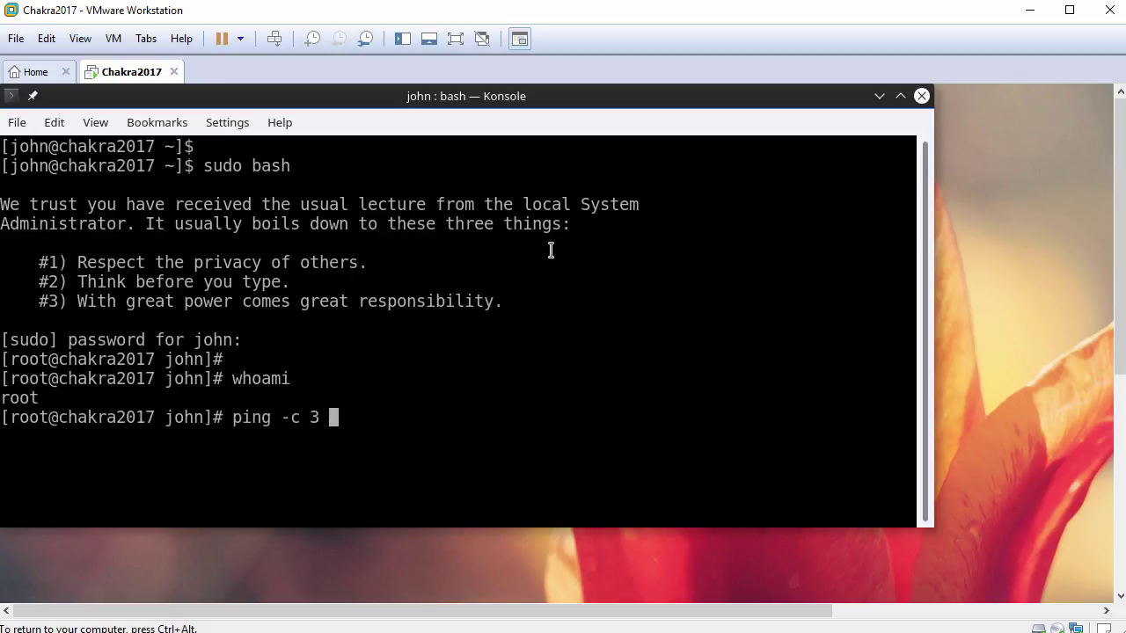
text(www.google.com)
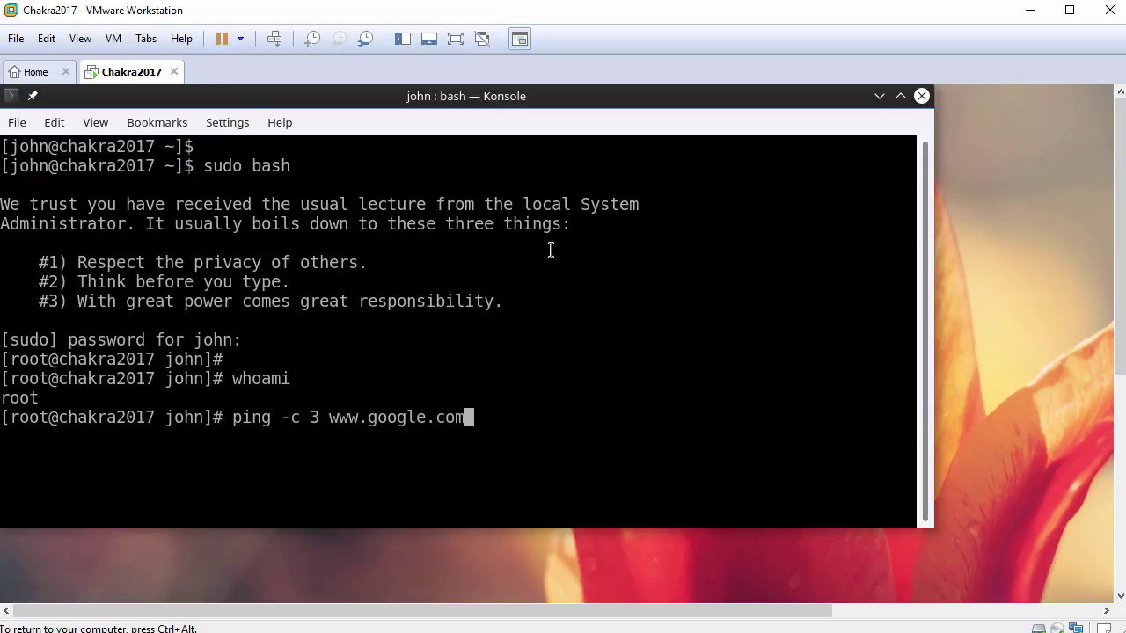
key(Return)
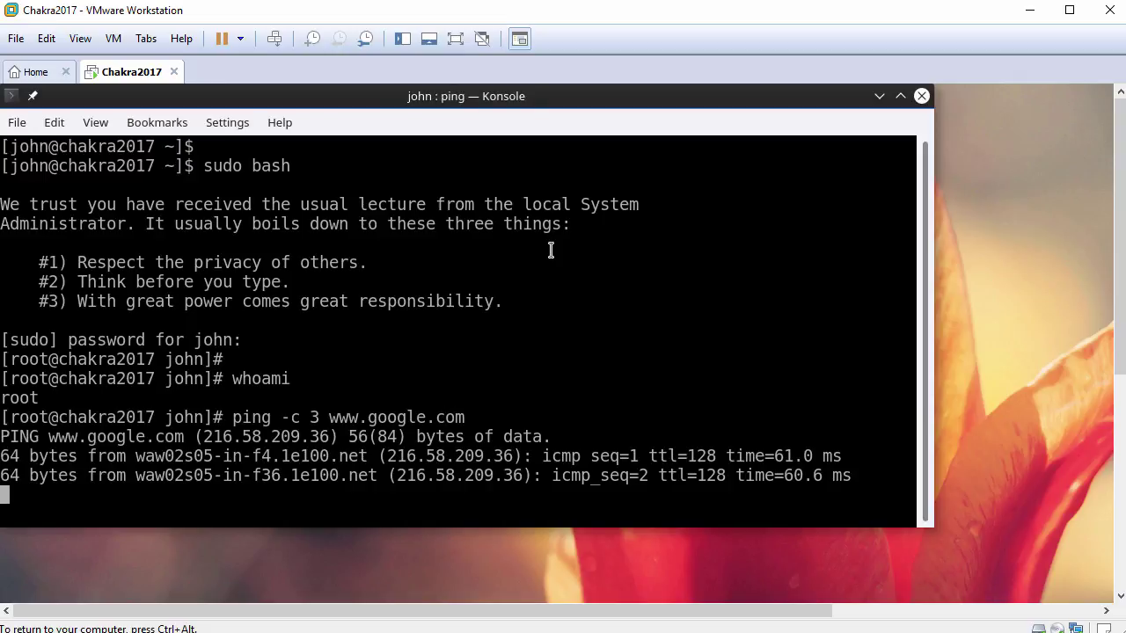
key(Return)
text(clear)
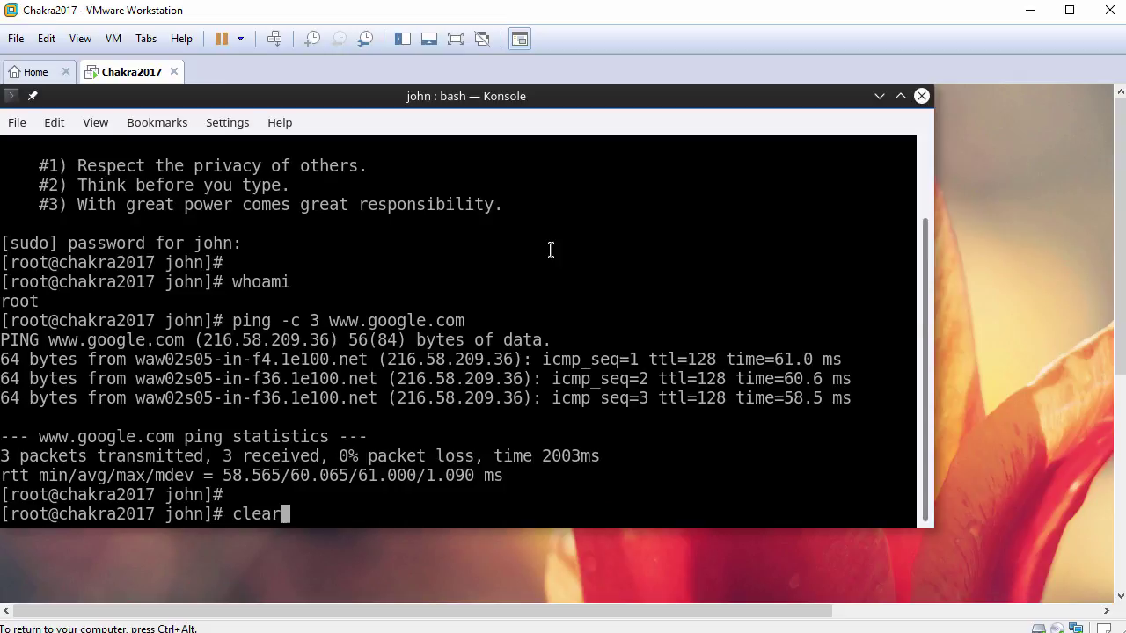
key(Return)
- Run pacman -Sy to synchronize the package databases and install net-tools and gtkmm
text(pacman -)
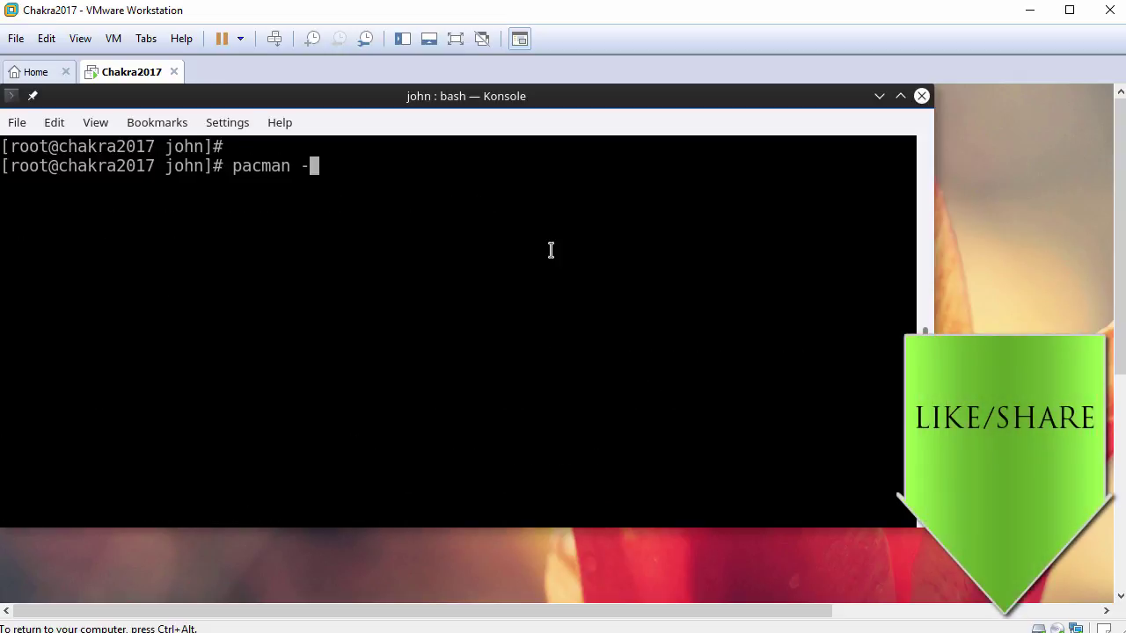
text(Sy net-tools)
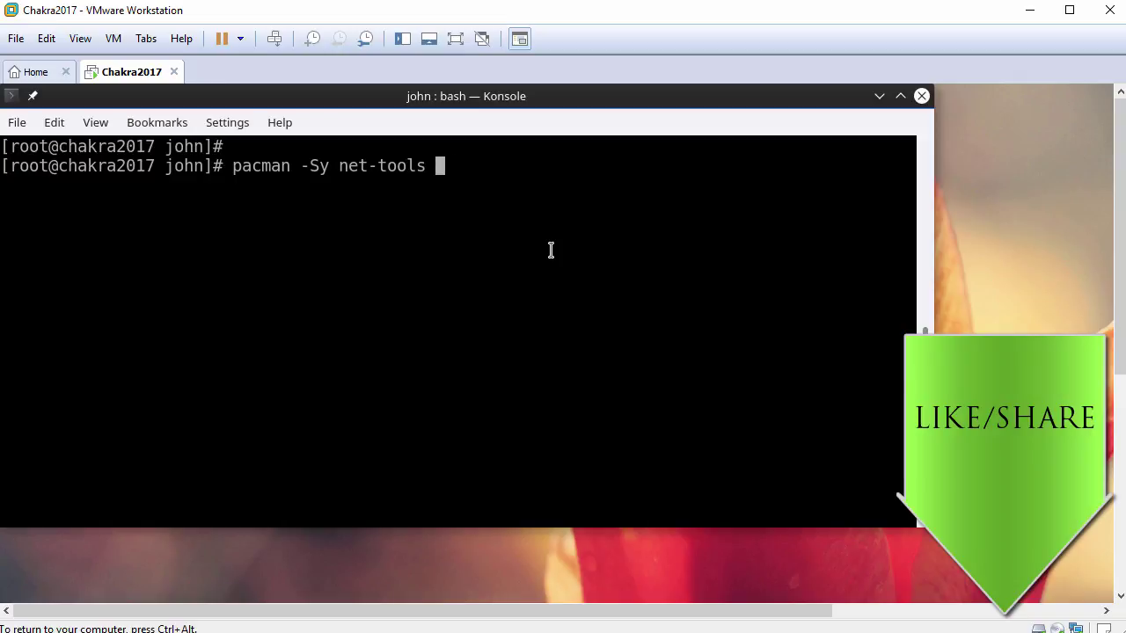
text( gtkmm)
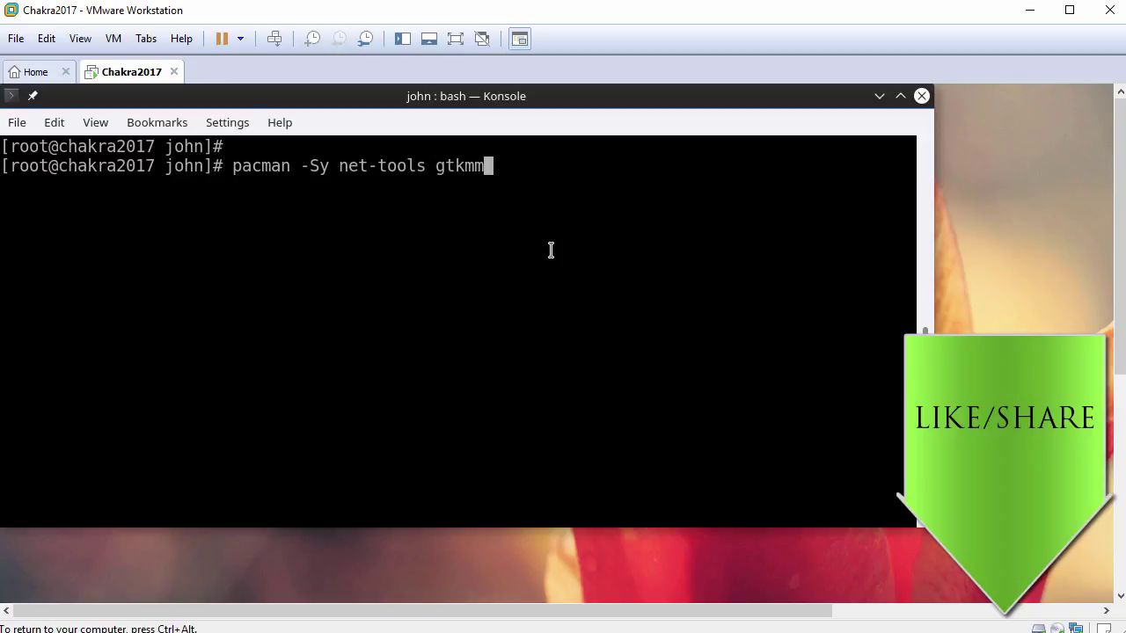
key(Return)
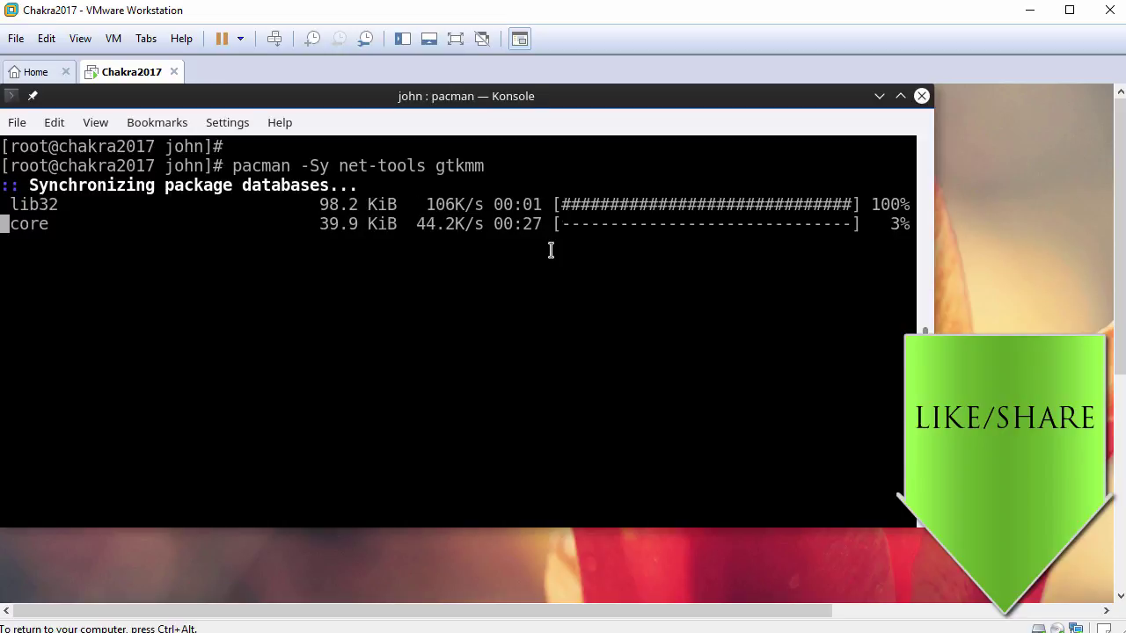